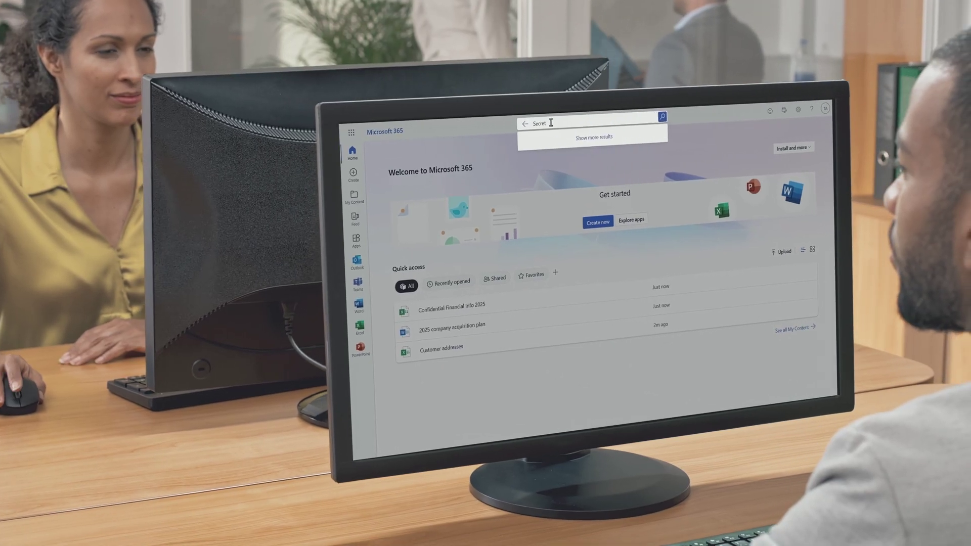
- Search Microsoft 365 for 'Secret', then ask Copilot for a green energy trends presentation
key("Return")
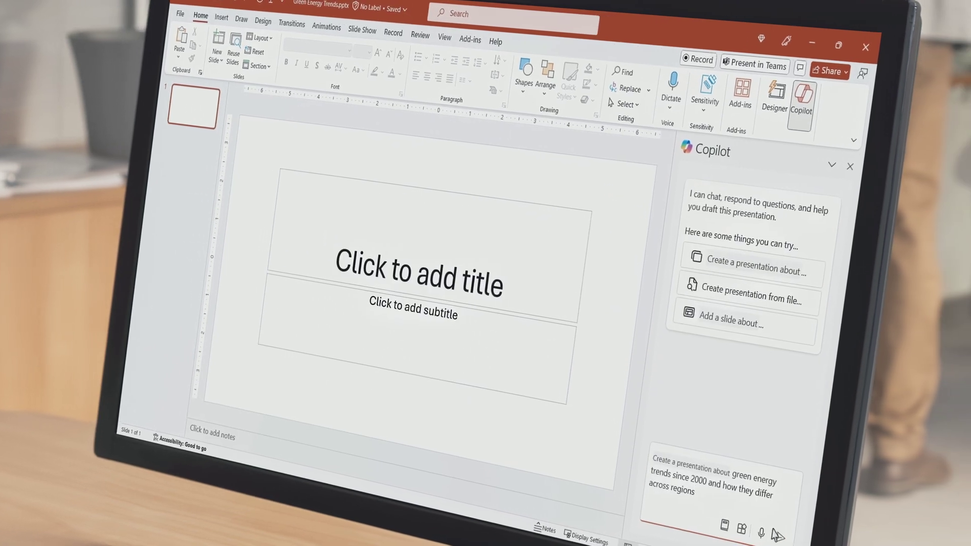
left_click(763, 540)
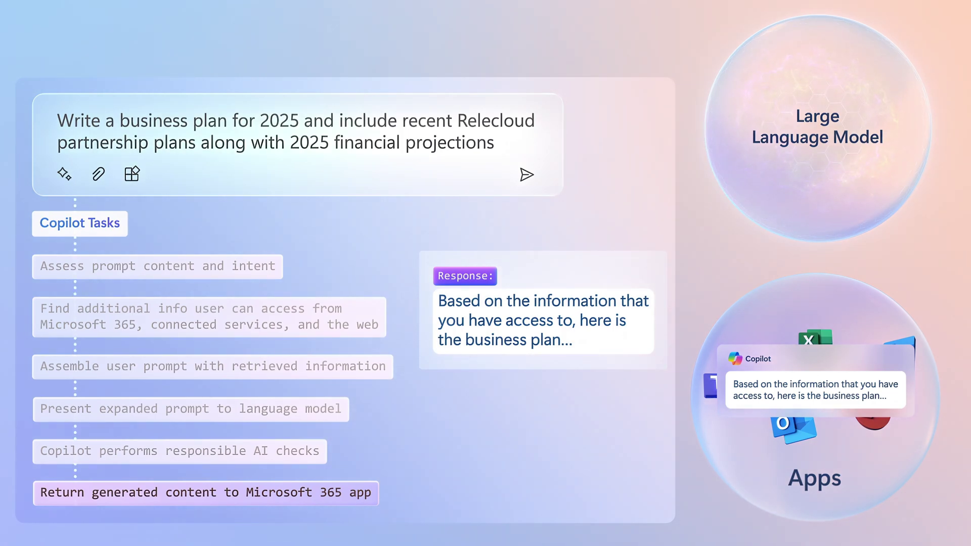
left_click(253, 244)
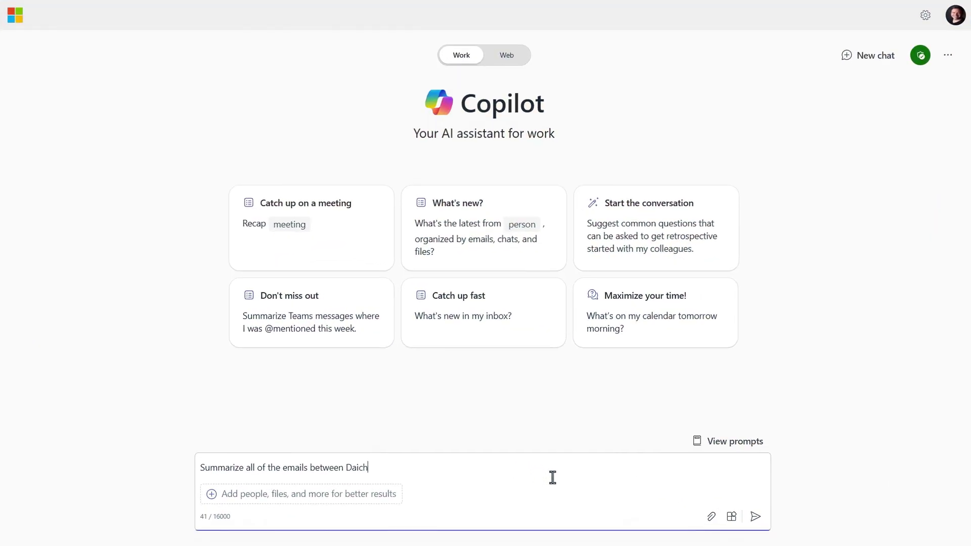
- Finish the prompt asking Copilot to summarize emails between the two colleagues, and send it
type("and Mario that I was not part of")
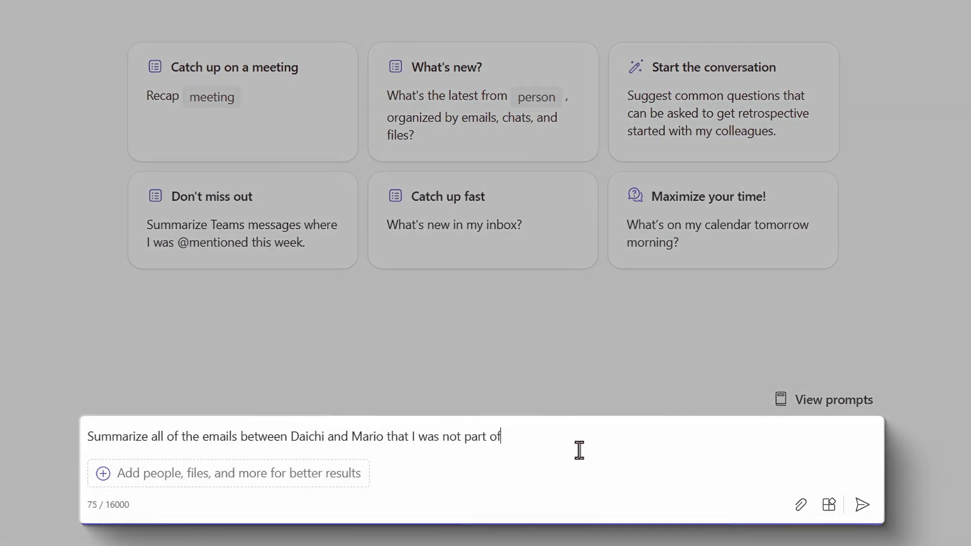
key("Return")
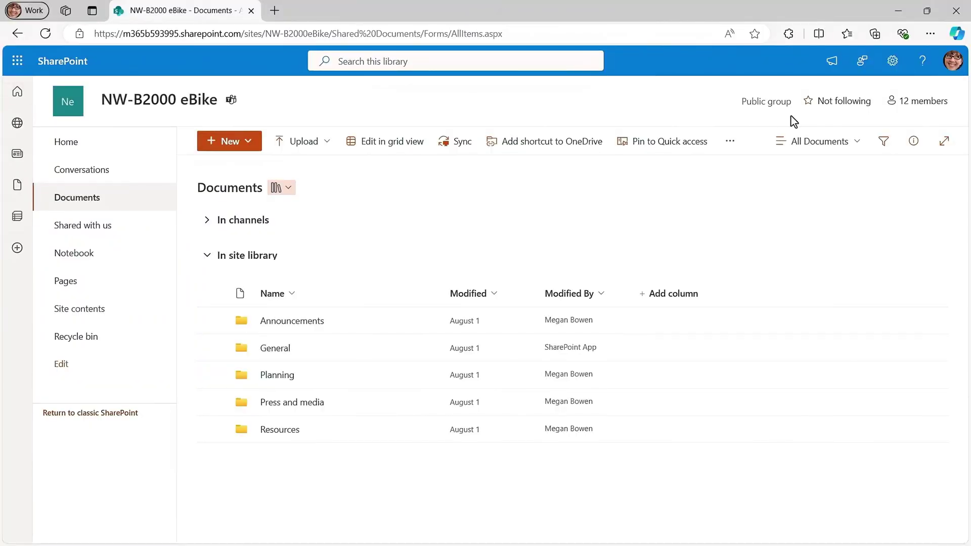
- Show the NW-B2000 eBike site permissions with 'Site members - limited control' expanded
left_click(892, 61)
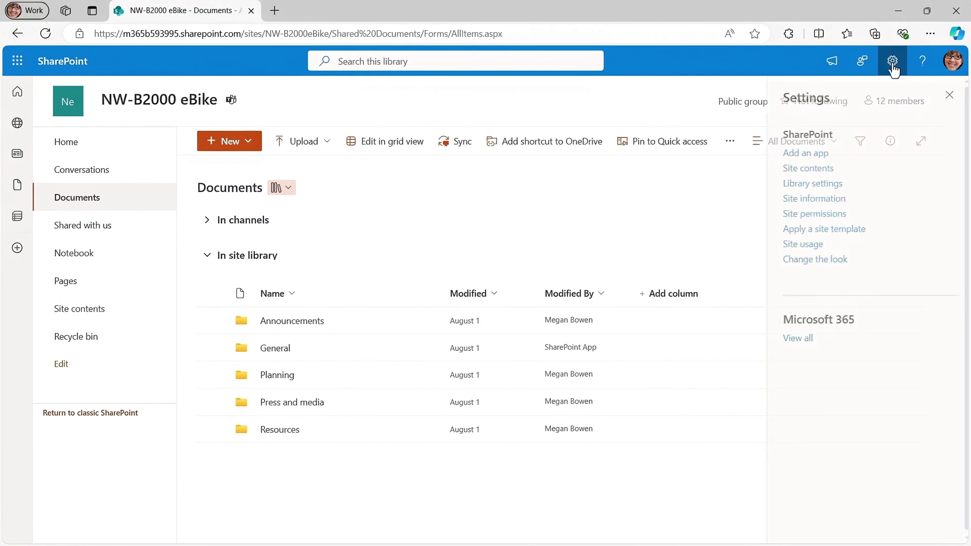
left_click(815, 213)
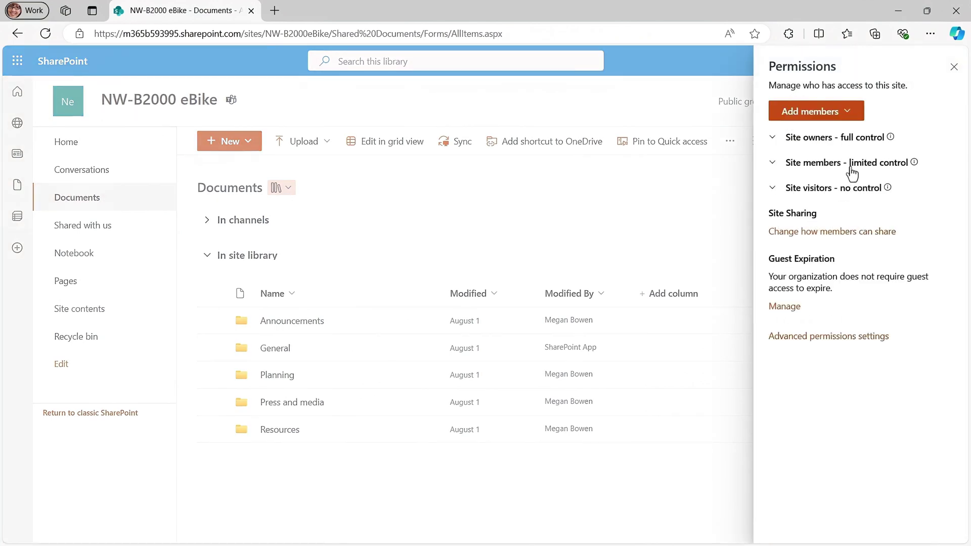
left_click(853, 167)
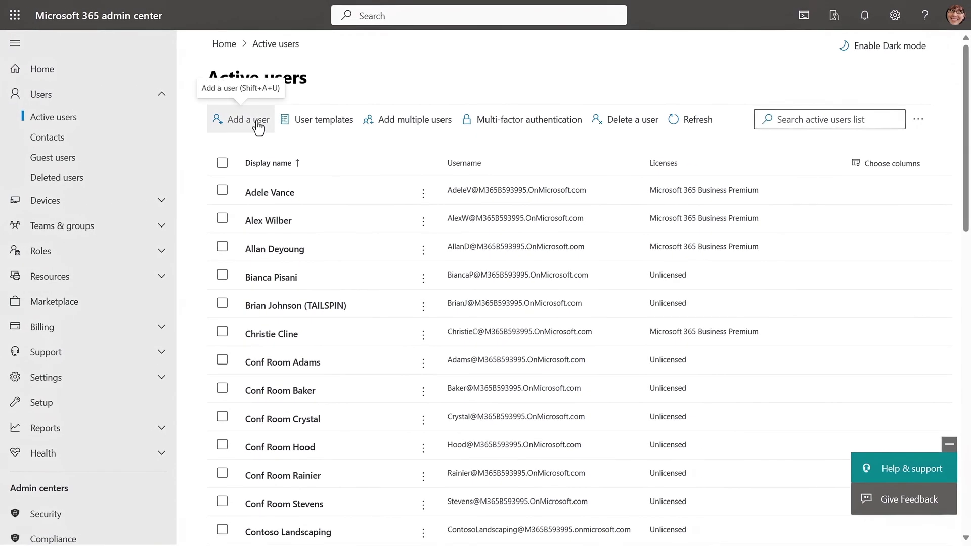
- Add user Test Account with a Microsoft 365 Business Premium licence and verify it in Active users
left_click(258, 125)
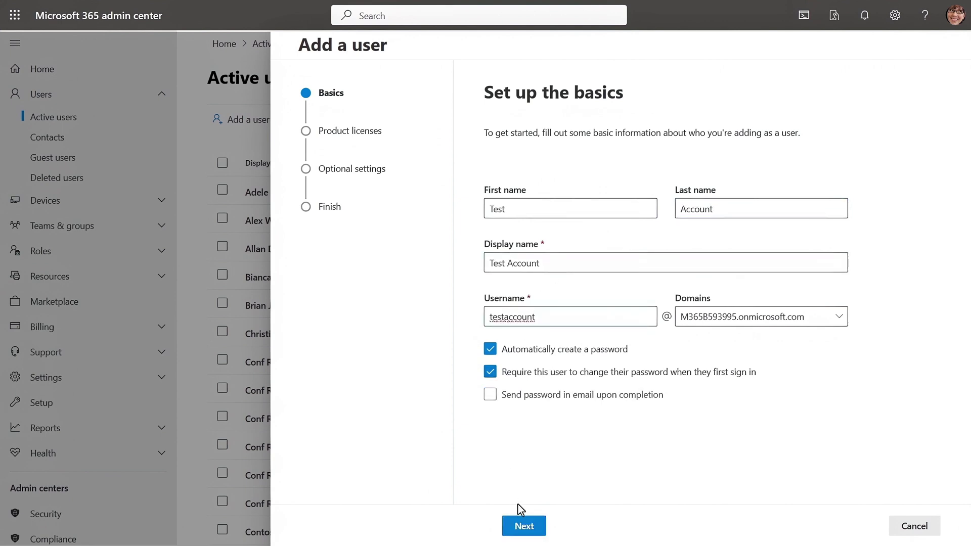
left_click(522, 528)
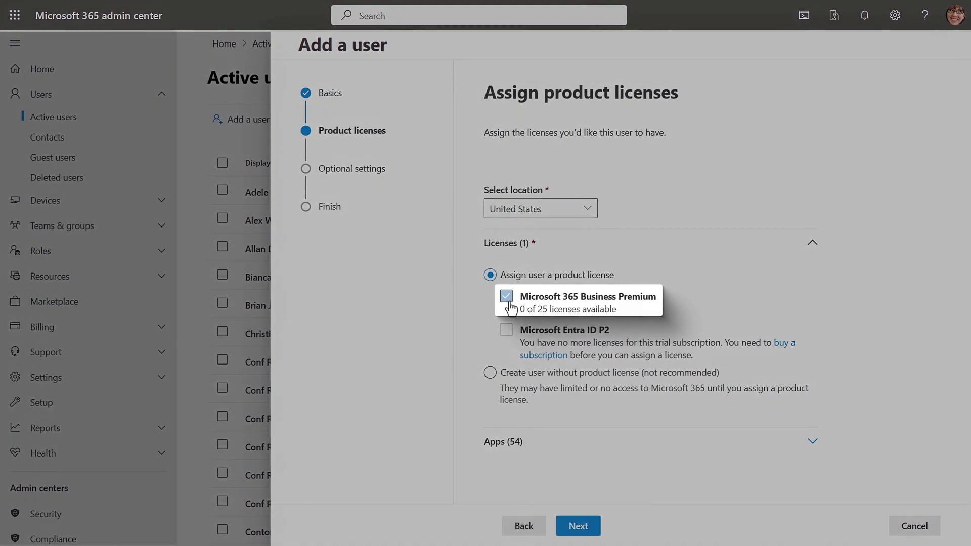
left_click(507, 298)
left_click(577, 528)
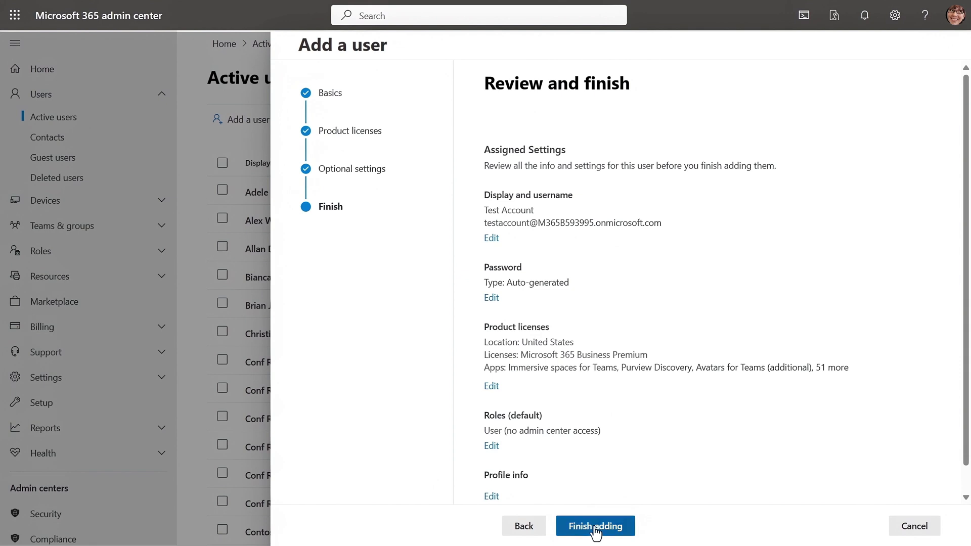
left_click(596, 530)
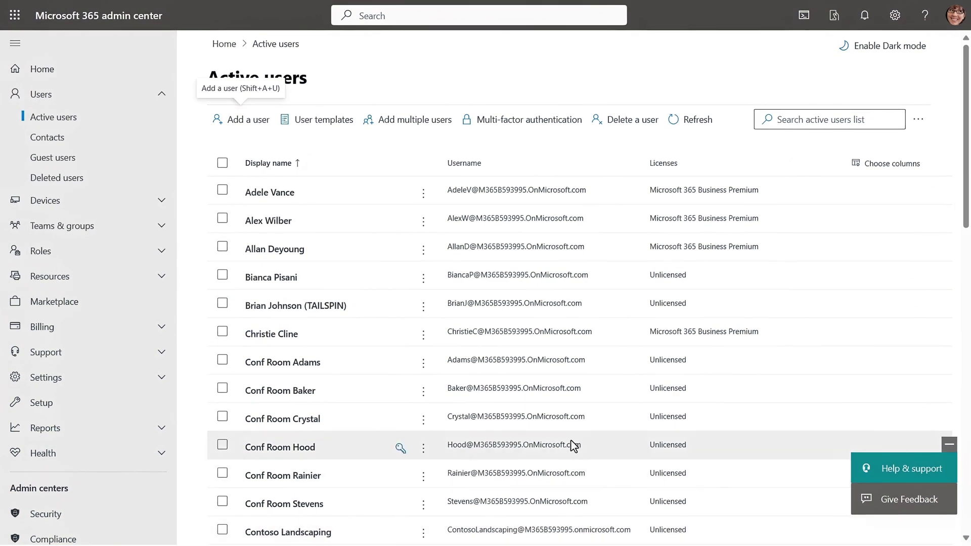
scroll(554, 412, "down", 5)
scroll(570, 449, "down", 7)
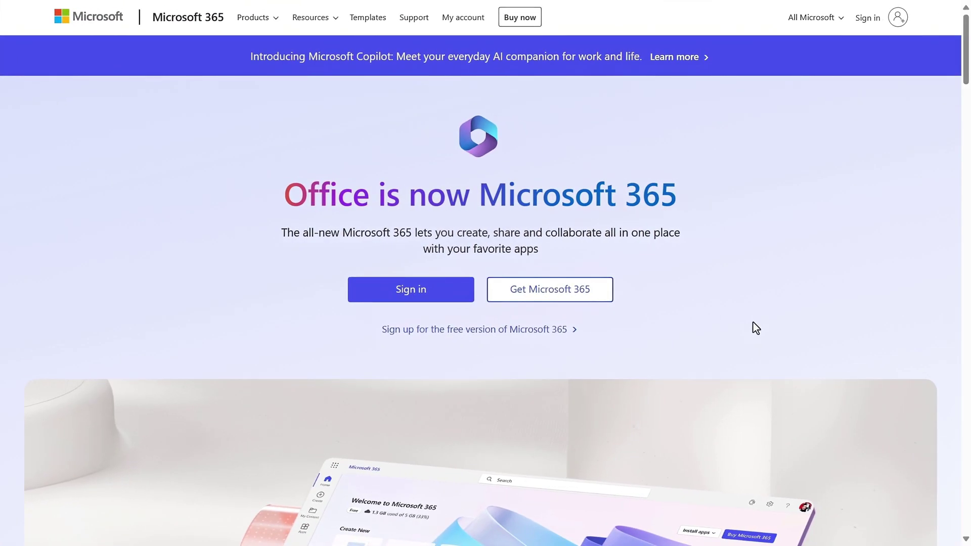
- Sign in to Microsoft 365 with the test user's email address and password
left_click(410, 290)
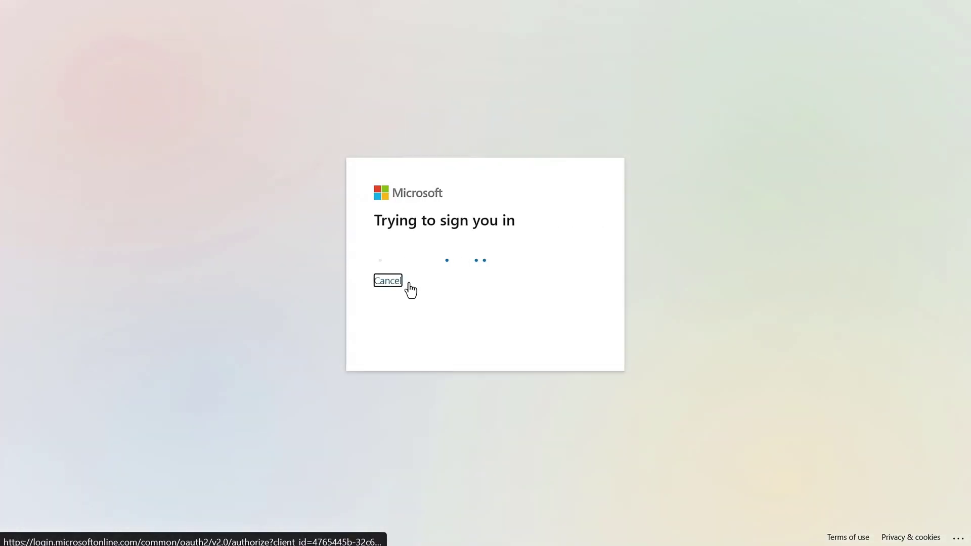
key("ctrl+v")
key("Return")
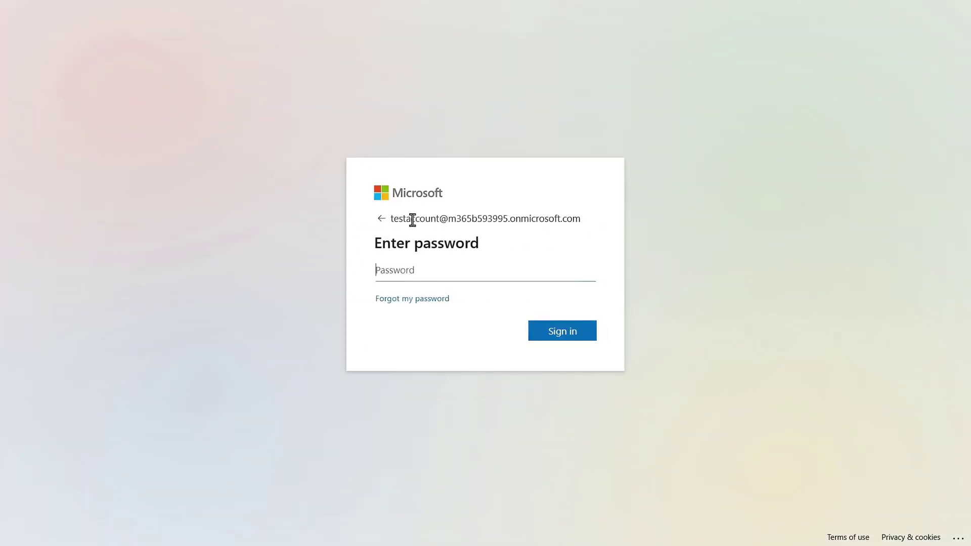
key("ctrl+v")
key("Return")
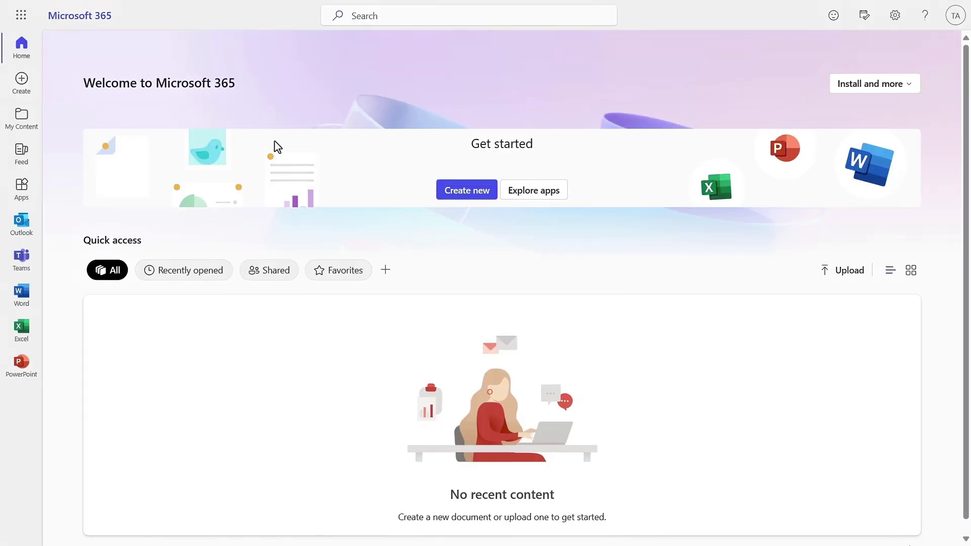
- Search for 'Customer address', open the Customer addresses workbook, and return to the home page
left_click(404, 14)
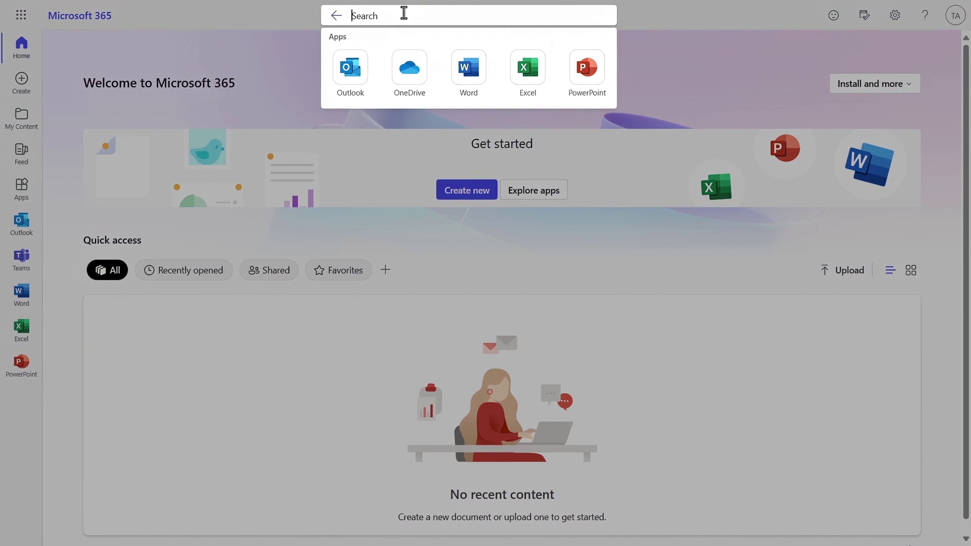
type("Customer address")
key("Return")
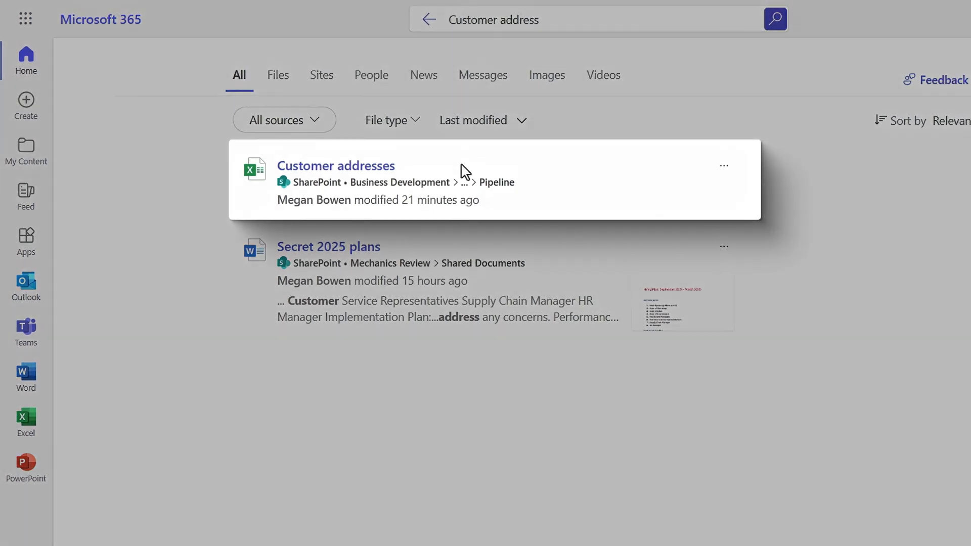
left_click(373, 169)
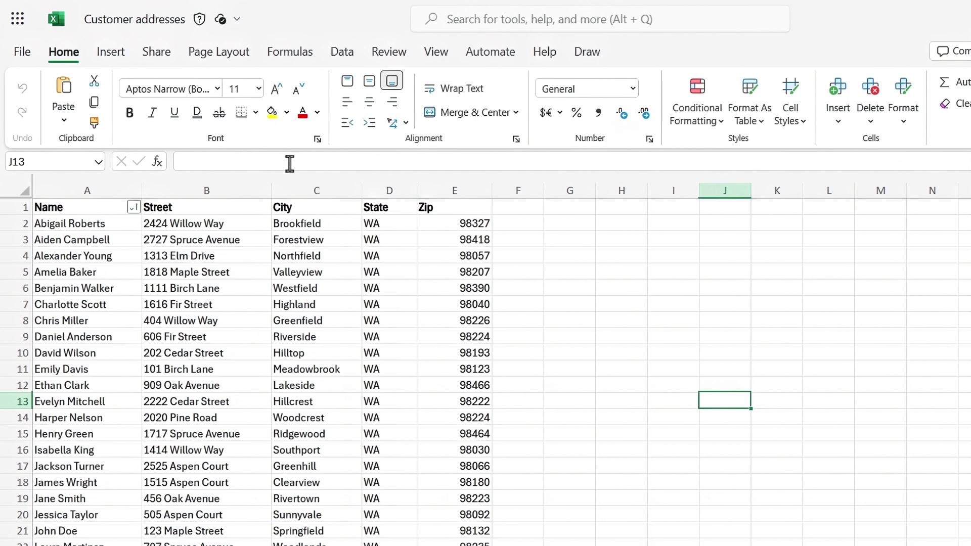
key("alt+Left")
key("alt+Left")
- Search for 'company acquisition' and open the 2025 company acquisition plan
left_click(374, 15)
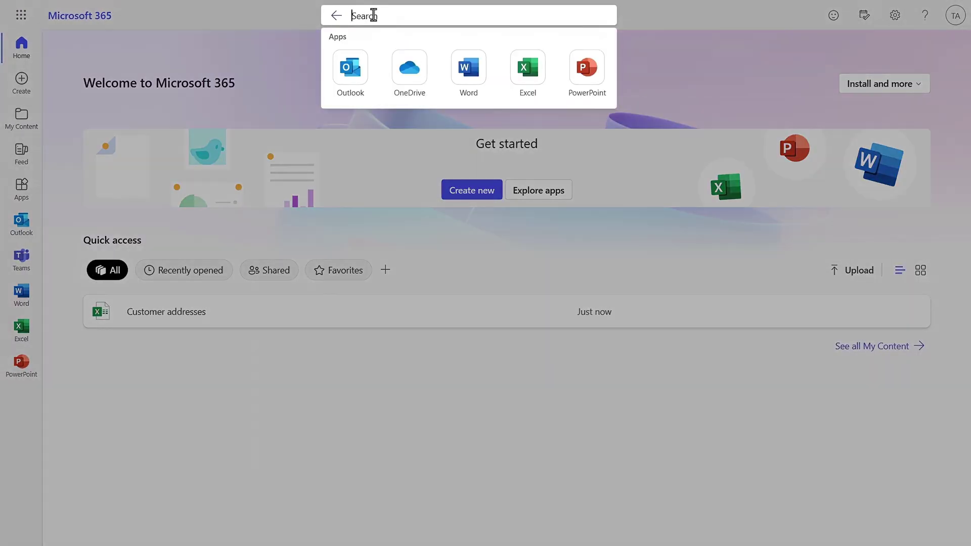
type("company acquisition")
key("Return")
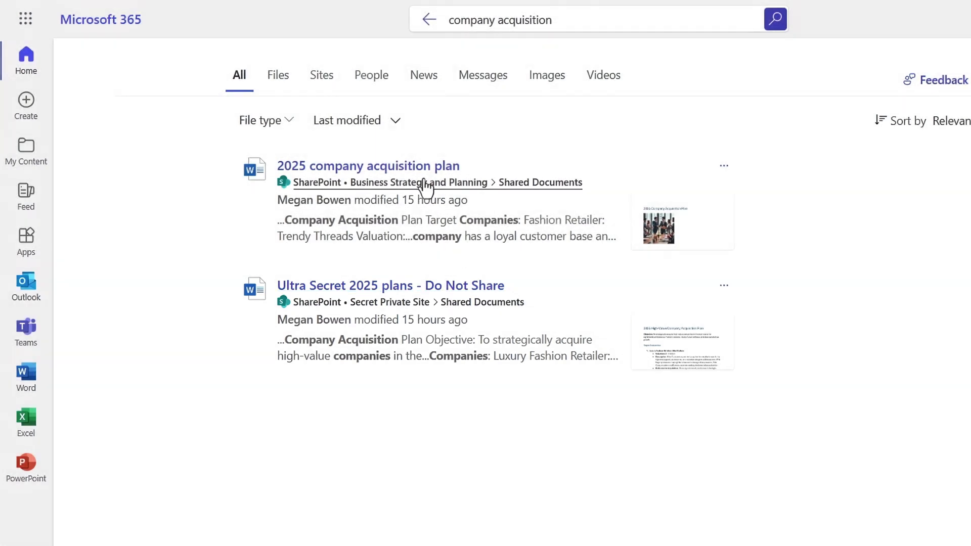
left_click(426, 169)
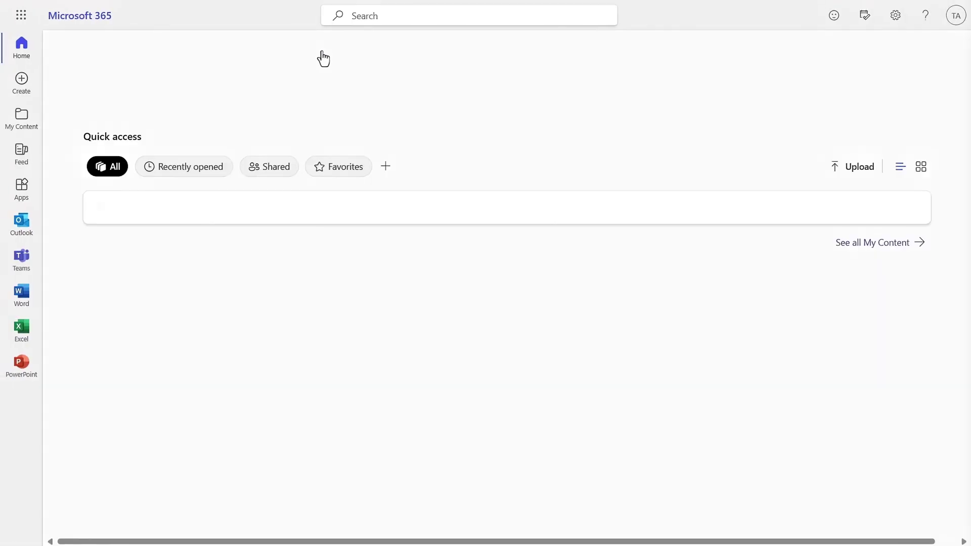
- Search Microsoft 365 for 'Confidential'
left_click(401, 17)
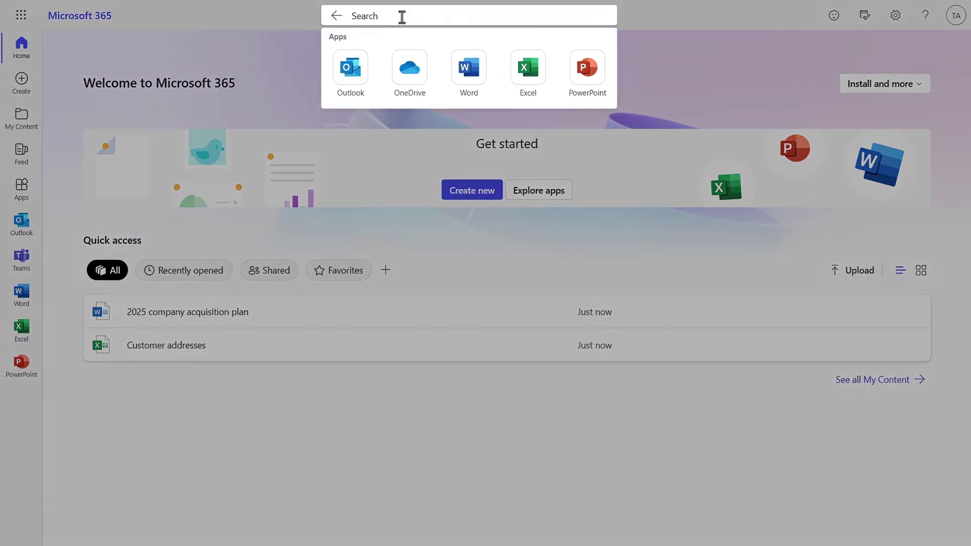
type("Confidential")
key("Return")
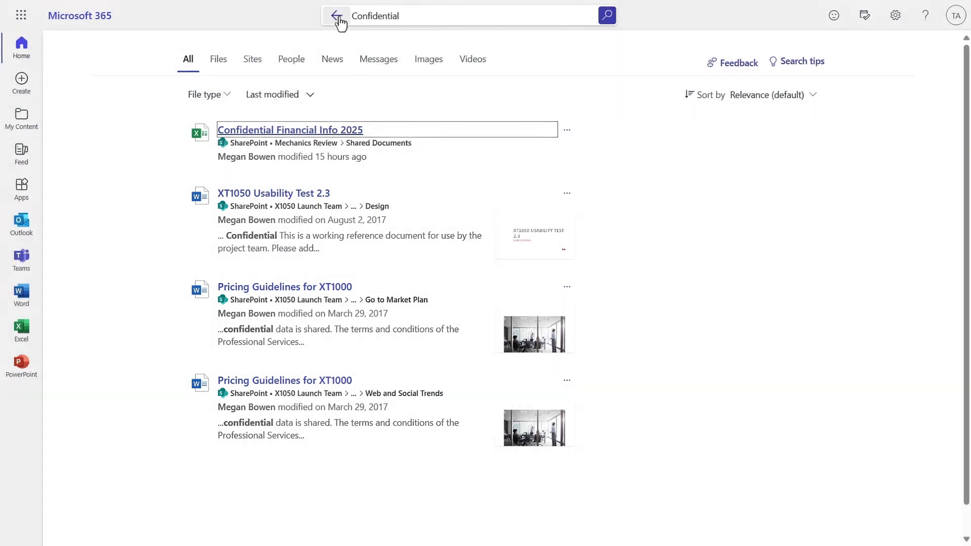
- Return to the home page and search Microsoft 365 for 'Secret'
left_click(336, 16)
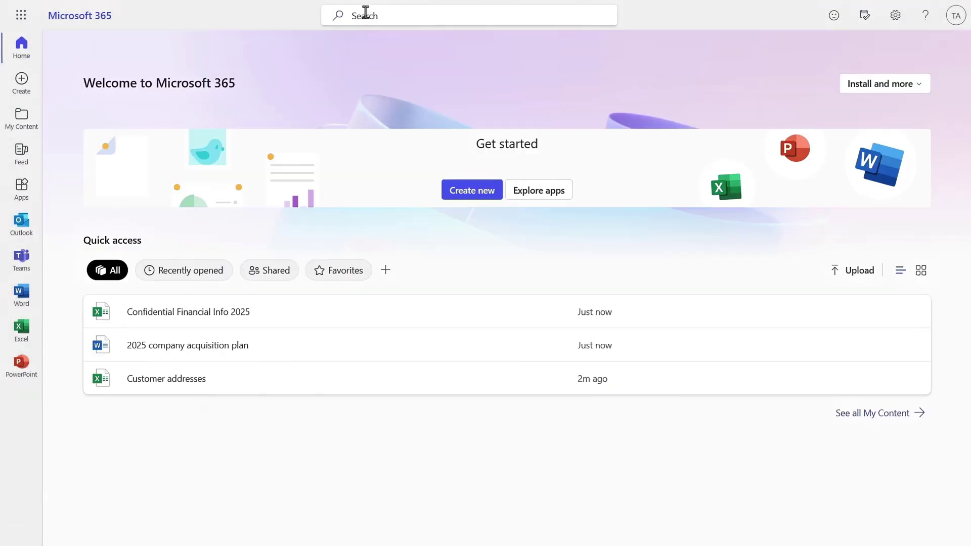
left_click(354, 15)
type("Secret")
key("Return")
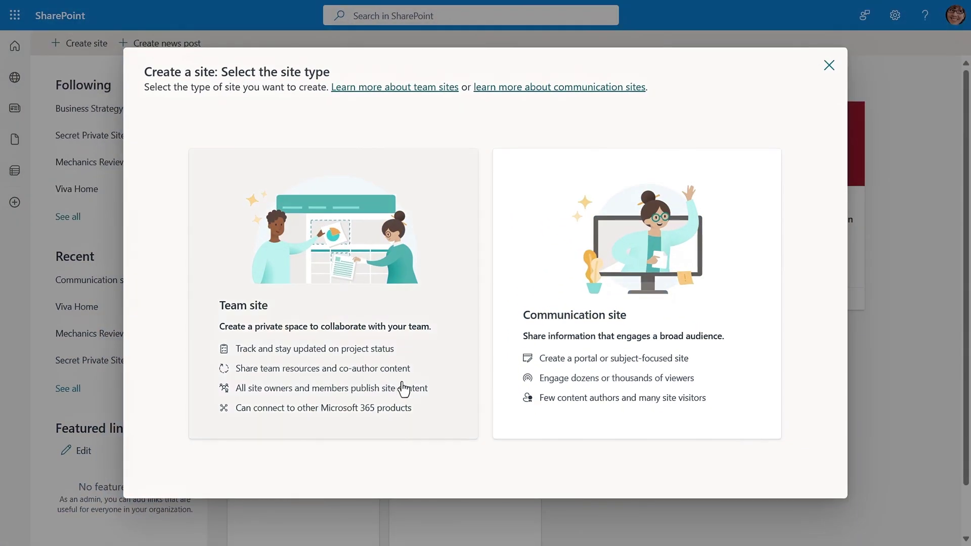
- Create the Public team site ContosoEngineering, then open sharing for DG-1000 Product Overview.pptx
left_click(404, 388)
left_click(538, 287)
type("ContosoEngineering")
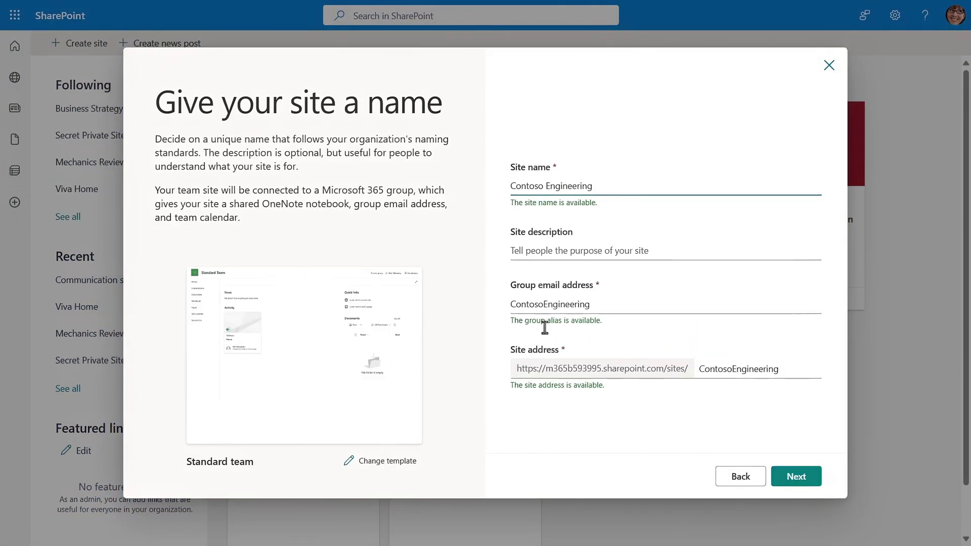
left_click(797, 475)
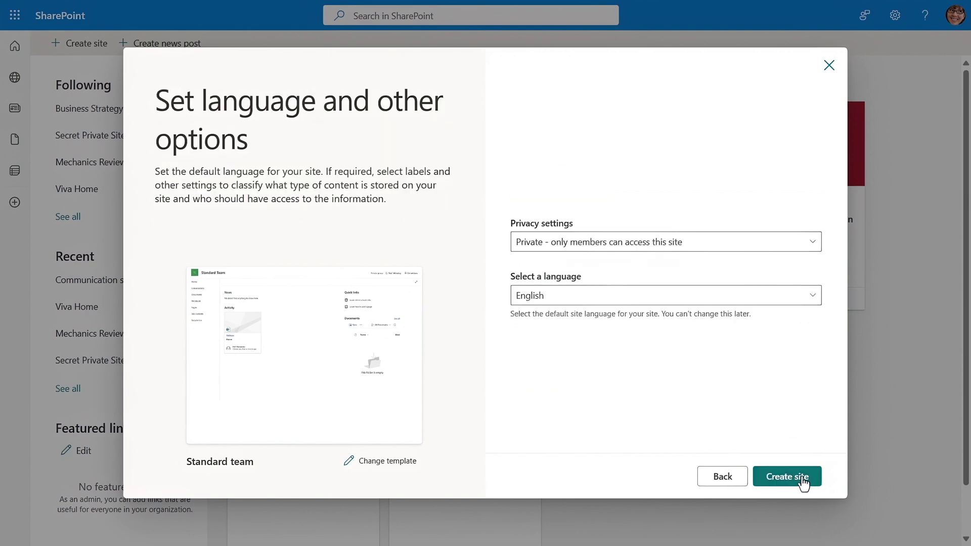
left_click(757, 248)
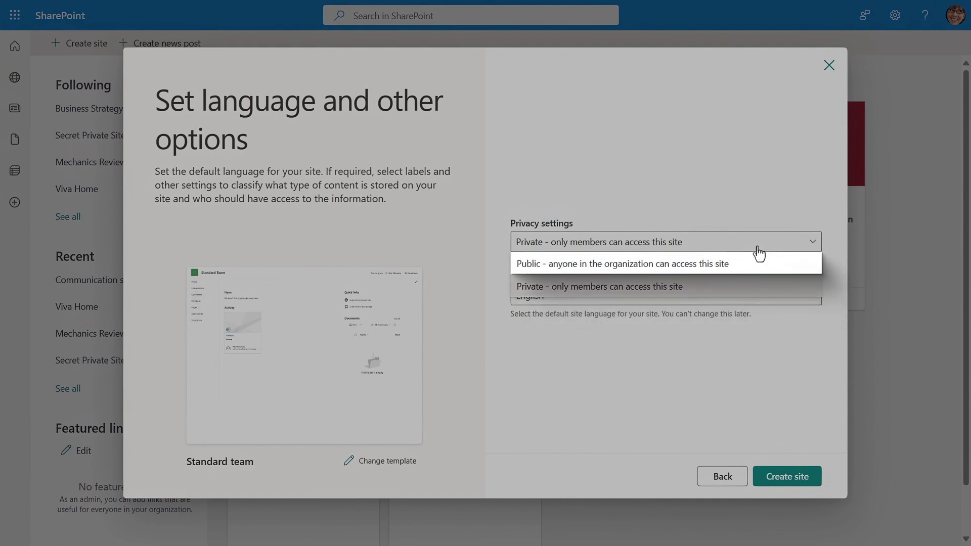
left_click(748, 265)
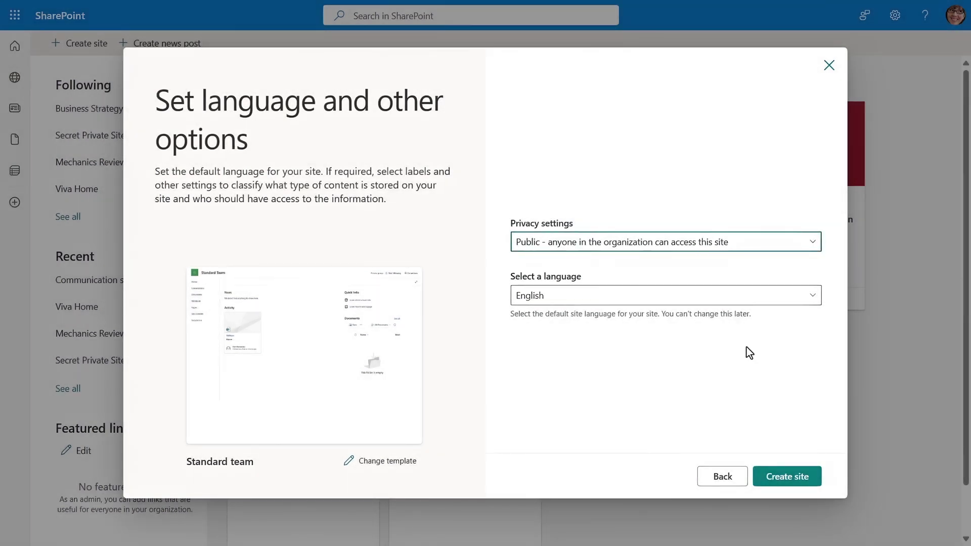
left_click(801, 484)
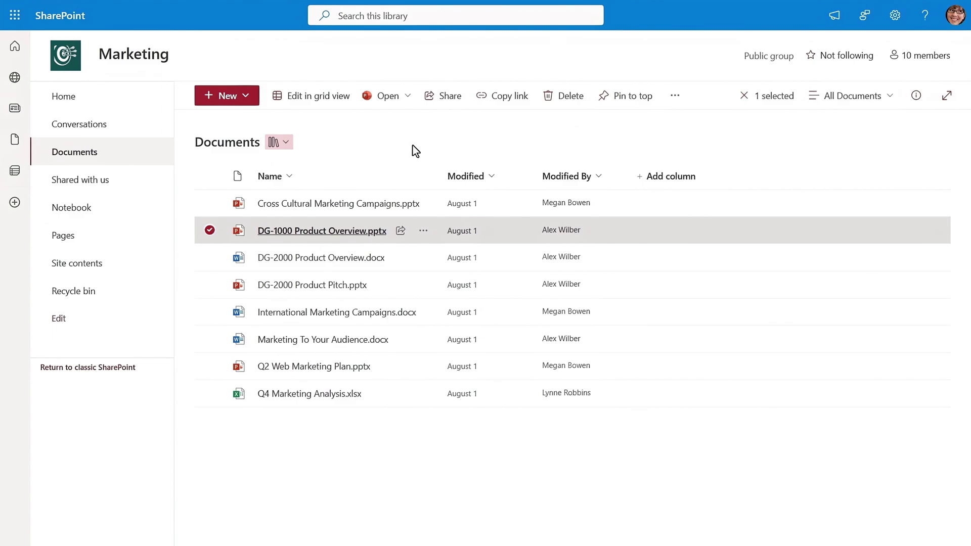
left_click(446, 102)
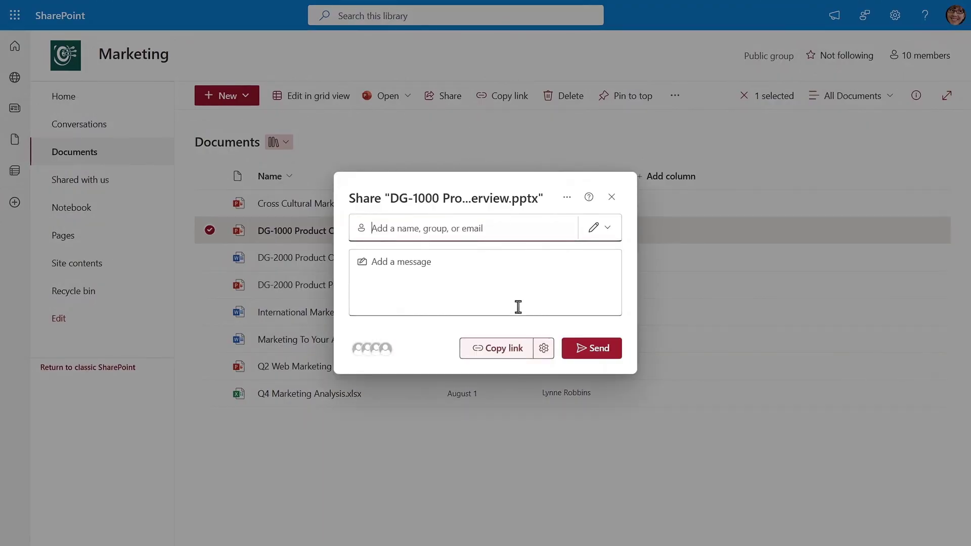
- Keep the DG-1000 sharing link set to People in Contoso and apply it
left_click(544, 349)
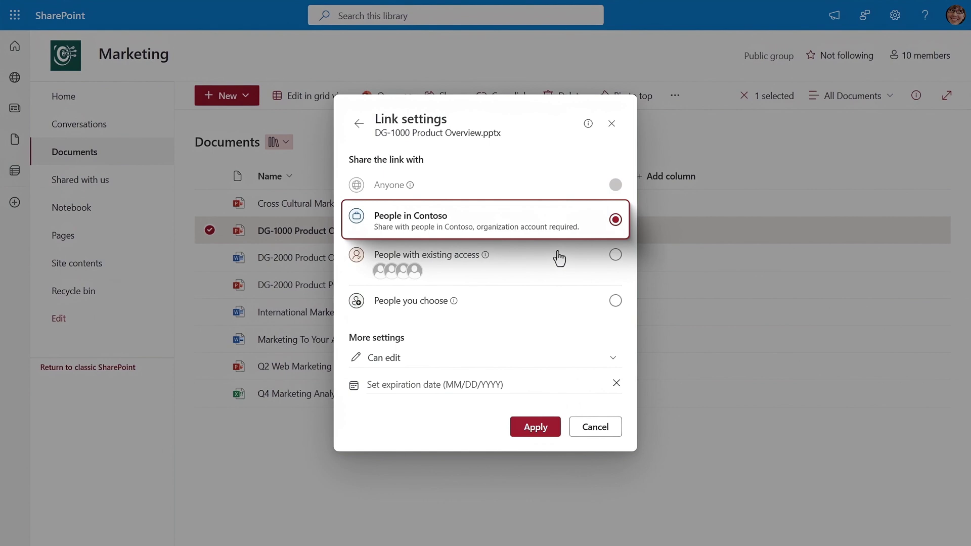
left_click(538, 430)
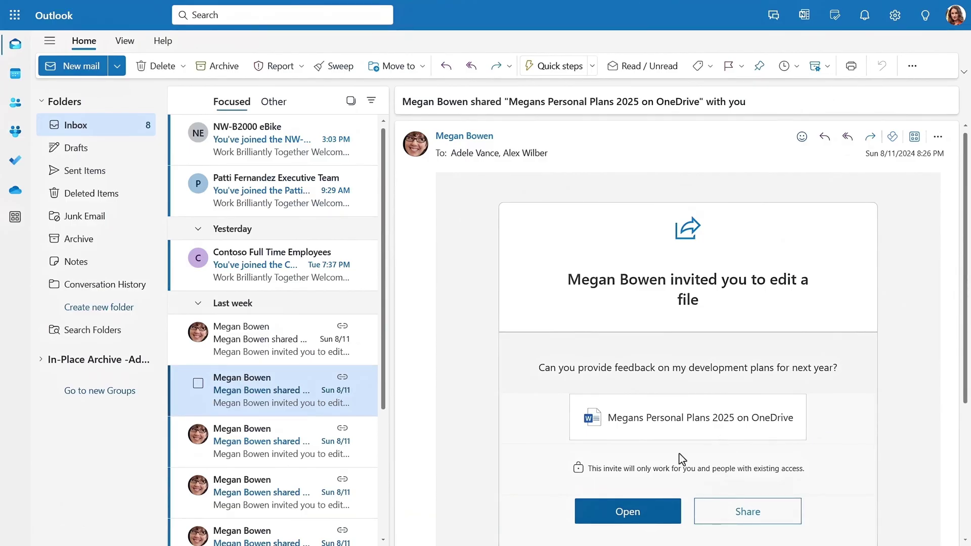
- Open the shared 2025 personal plans document from the Outlook invitation and scroll through it
left_click(628, 511)
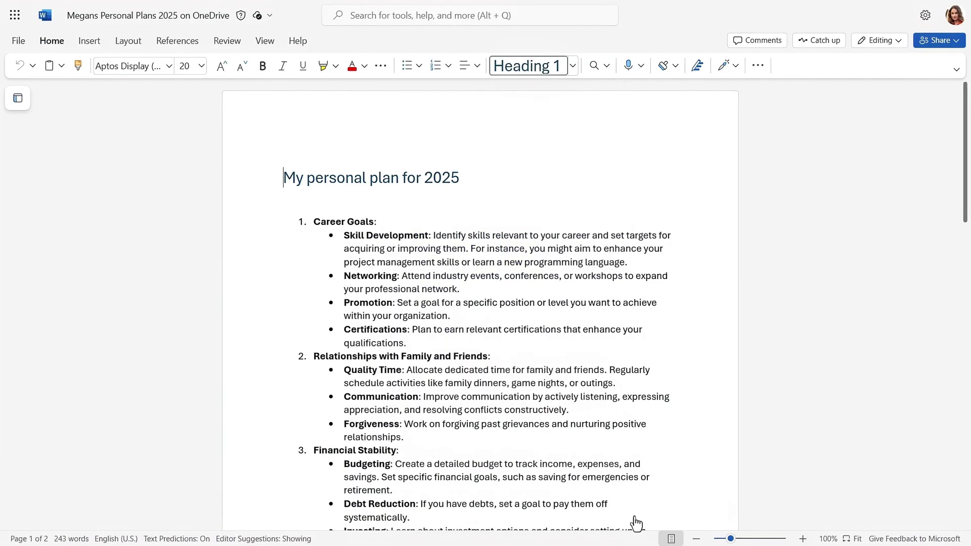
scroll(636, 524, "down", 3)
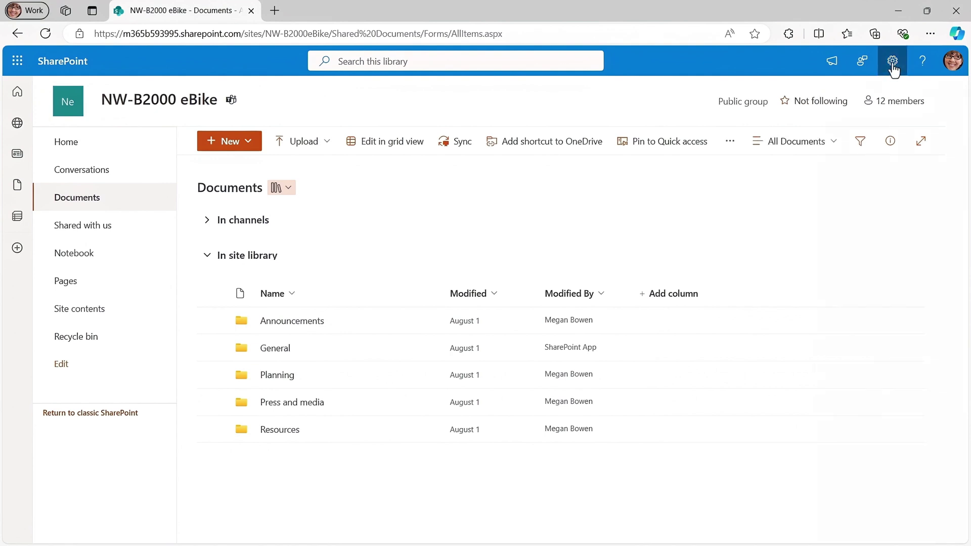
left_click(892, 61)
- Check the NW-B2000 eBike site members, confirming Everyone except external users has access
left_click(816, 214)
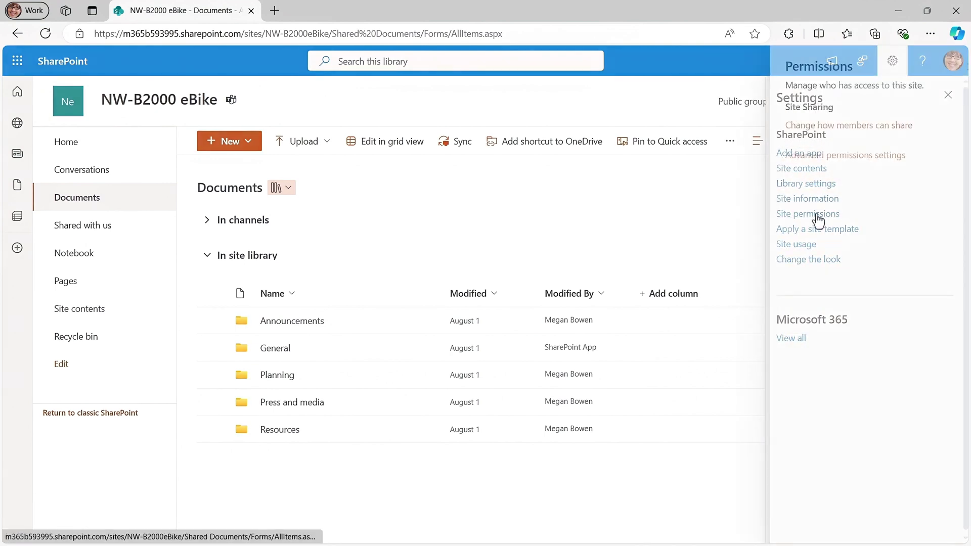
left_click(852, 173)
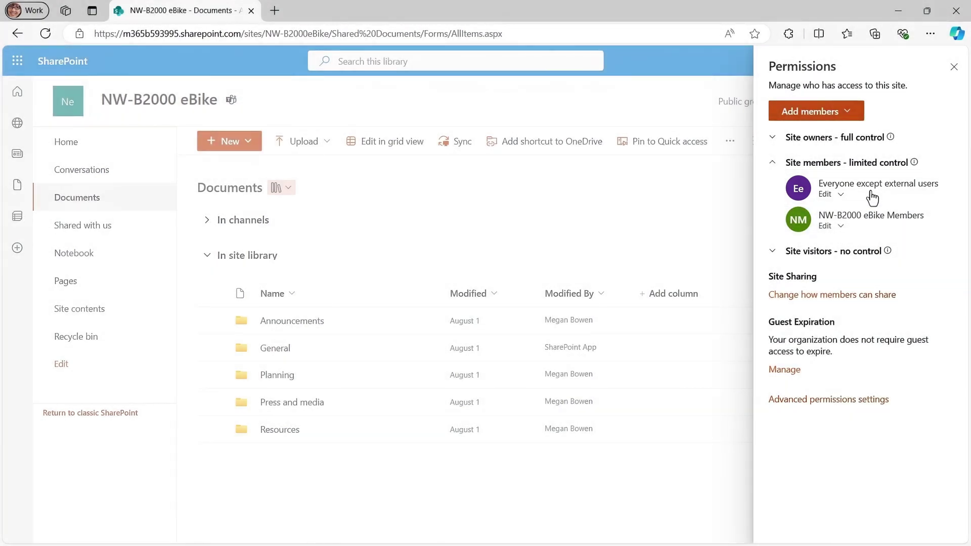
left_click(954, 68)
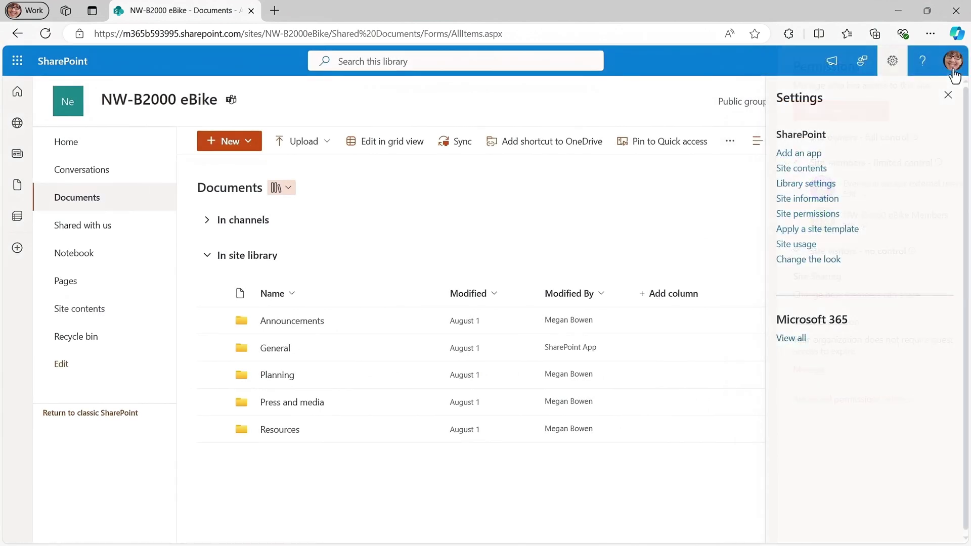
left_click(809, 199)
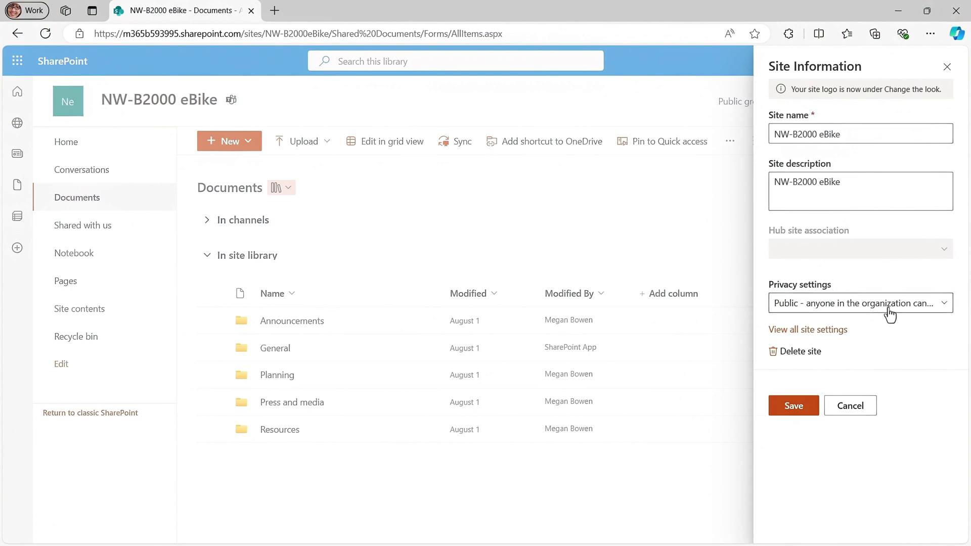
- Change the NW-B2000 eBike site's privacy setting to Private and save it
left_click(889, 309)
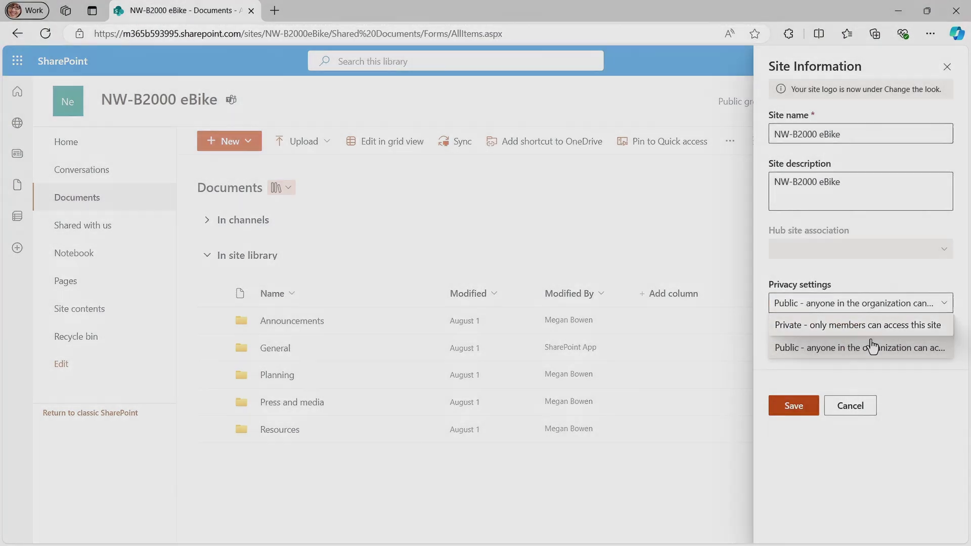
left_click(811, 328)
left_click(791, 405)
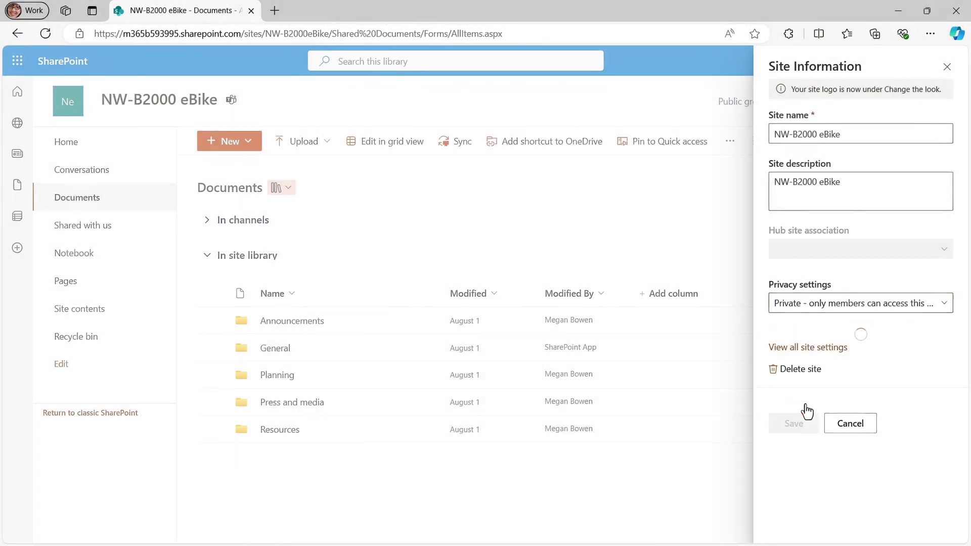
- Recheck the site members to confirm Everyone except external users is gone
left_click(893, 61)
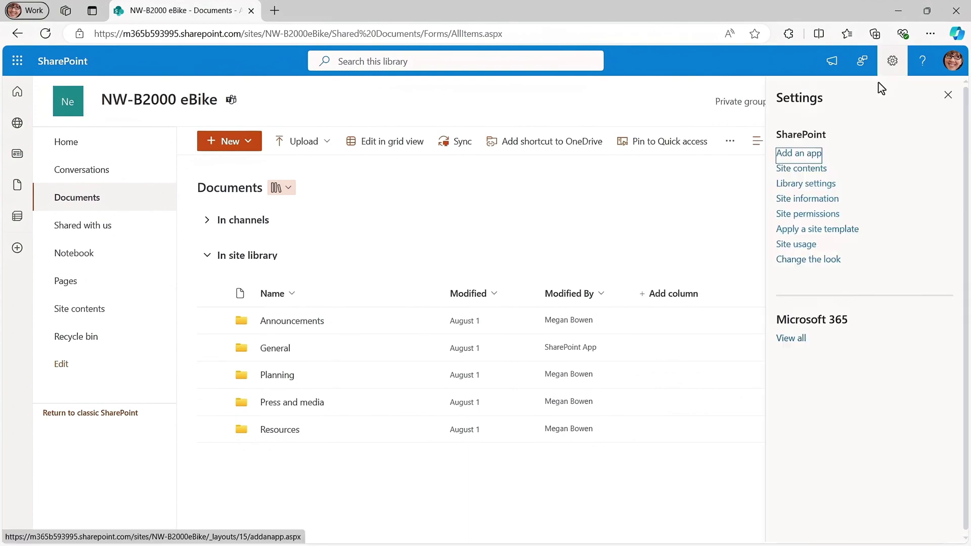
left_click(821, 215)
left_click(834, 163)
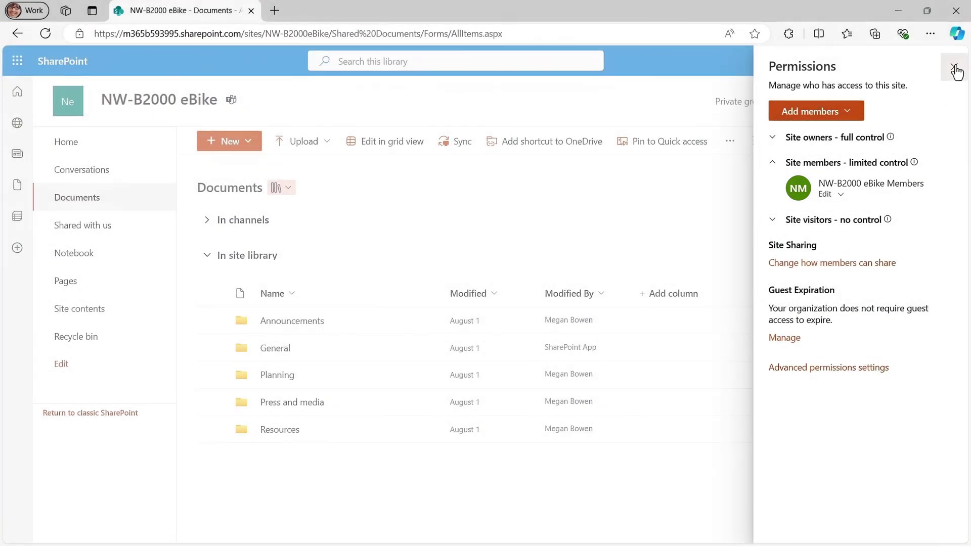
left_click(954, 67)
left_click(947, 96)
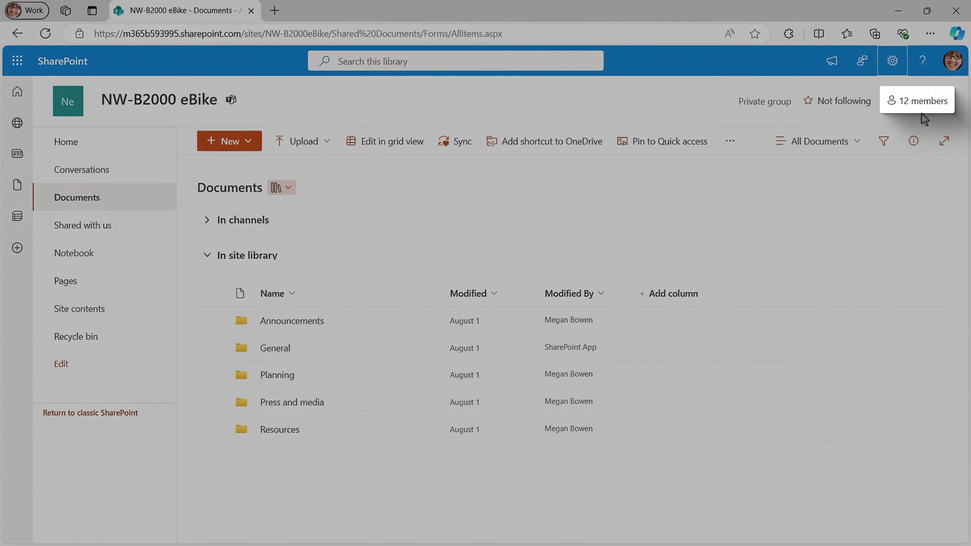
- Remove two unwanted people from the NW-B2000 eBike group's membership list
left_click(919, 104)
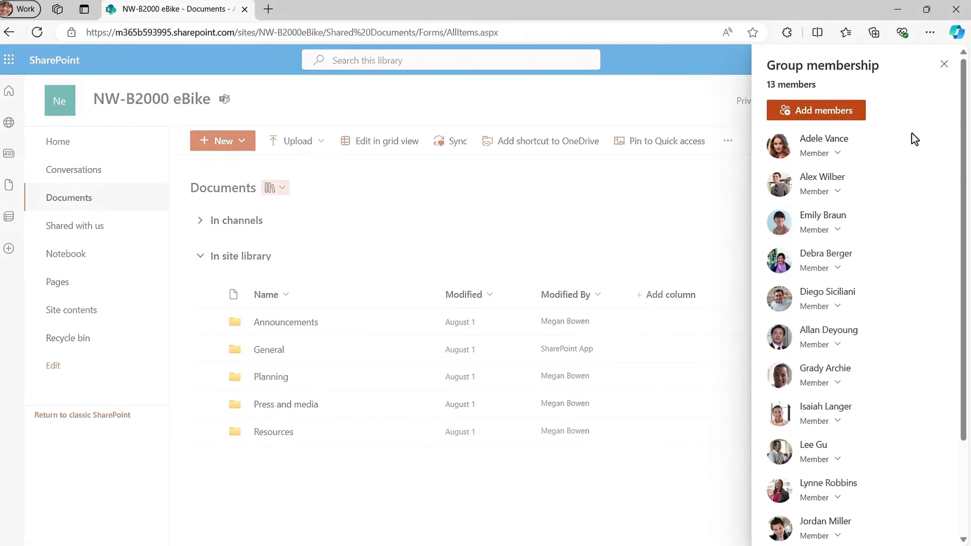
left_click(826, 234)
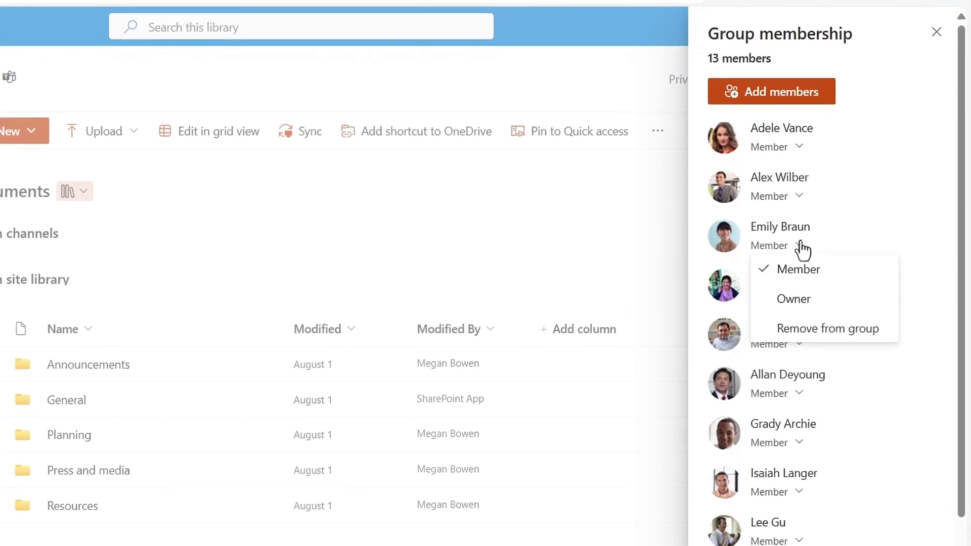
left_click(813, 336)
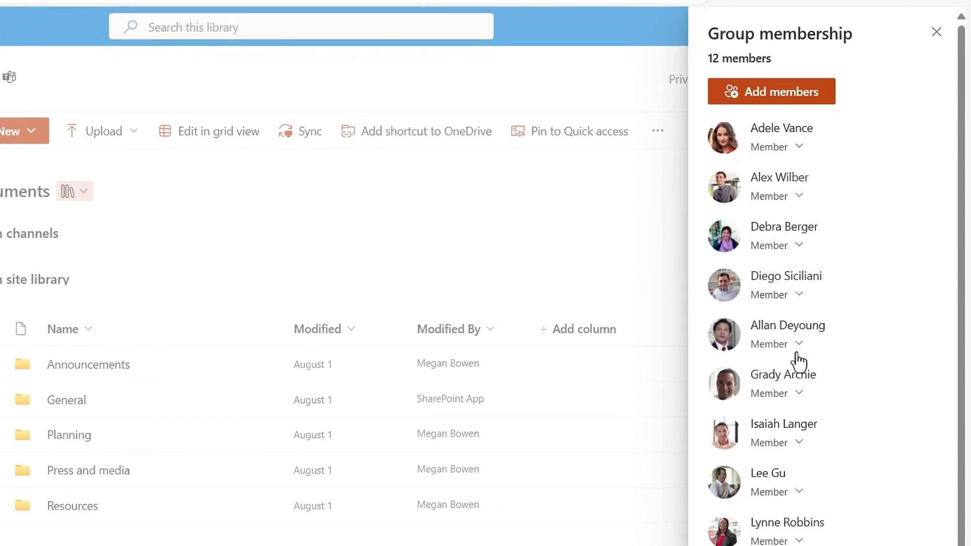
left_click(798, 396)
left_click(785, 481)
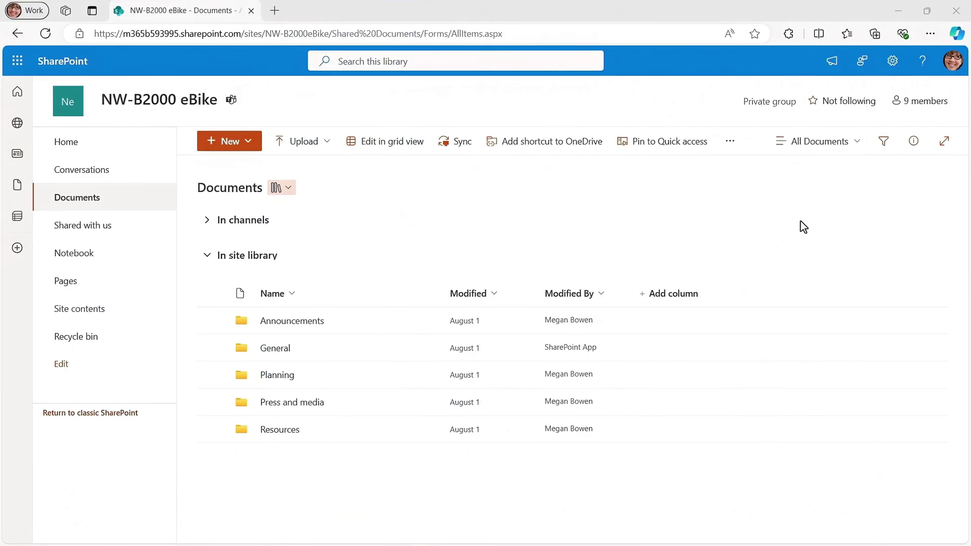
- Open the classic advanced permissions page for NW-B2000 eBike and its Access Request Settings
left_click(893, 60)
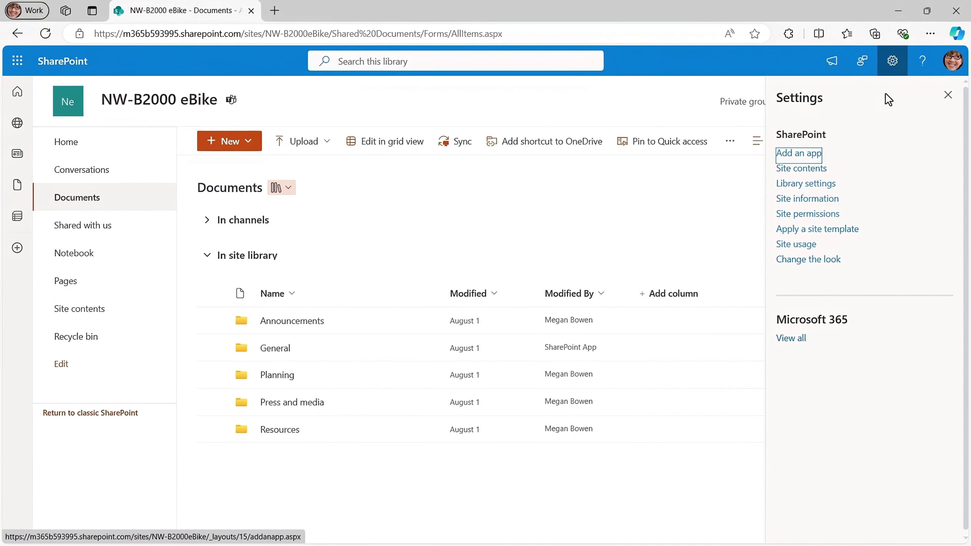
left_click(809, 215)
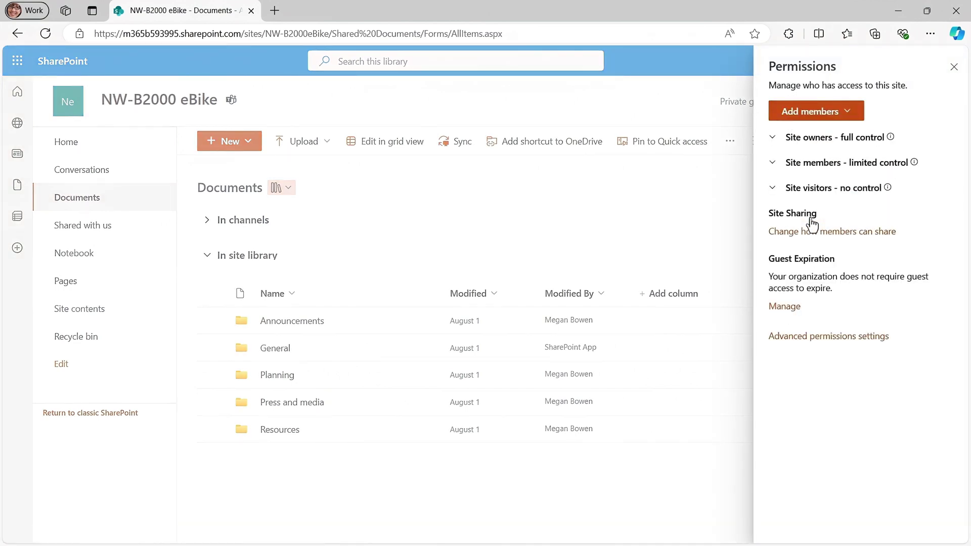
left_click(815, 336)
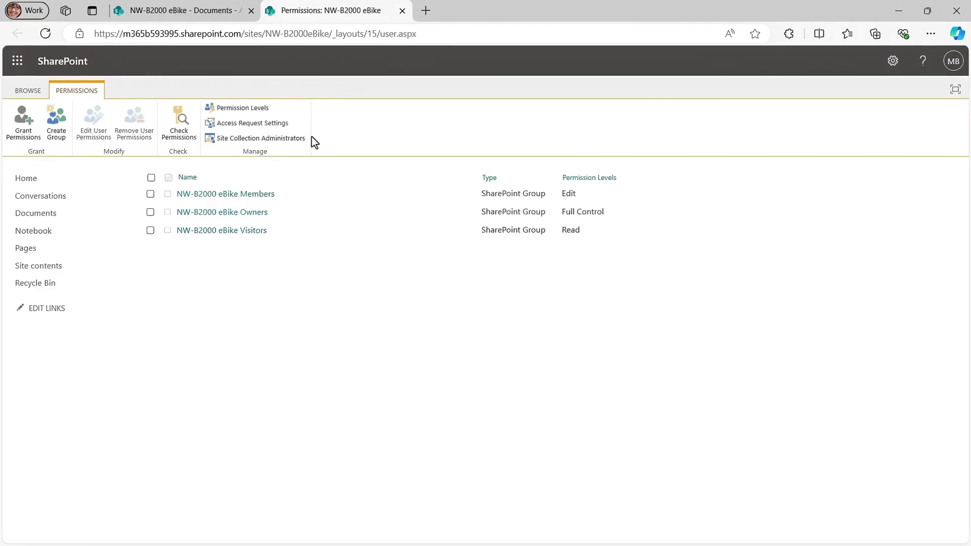
left_click(281, 125)
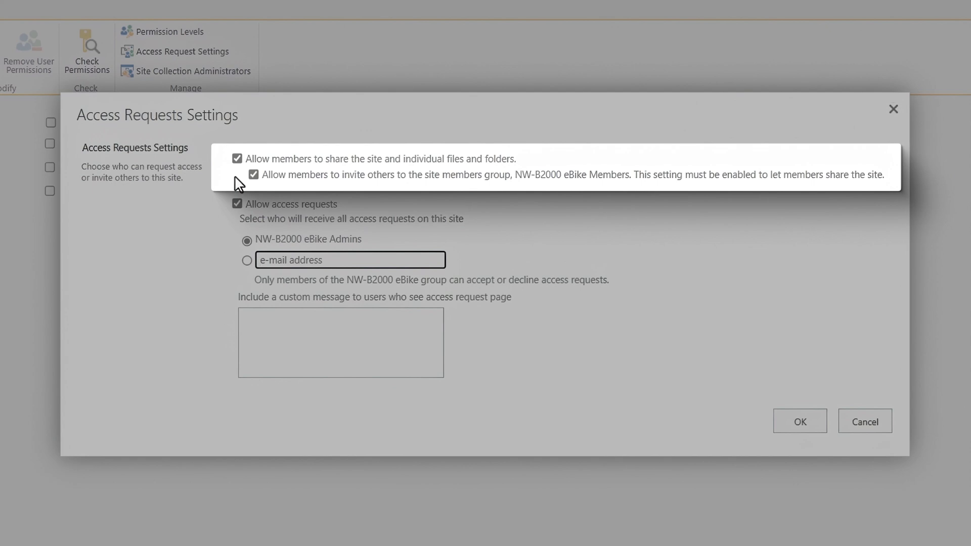
- Uncheck both 'Allow members to invite others…' and 'Allow members to share…' options
left_click(252, 173)
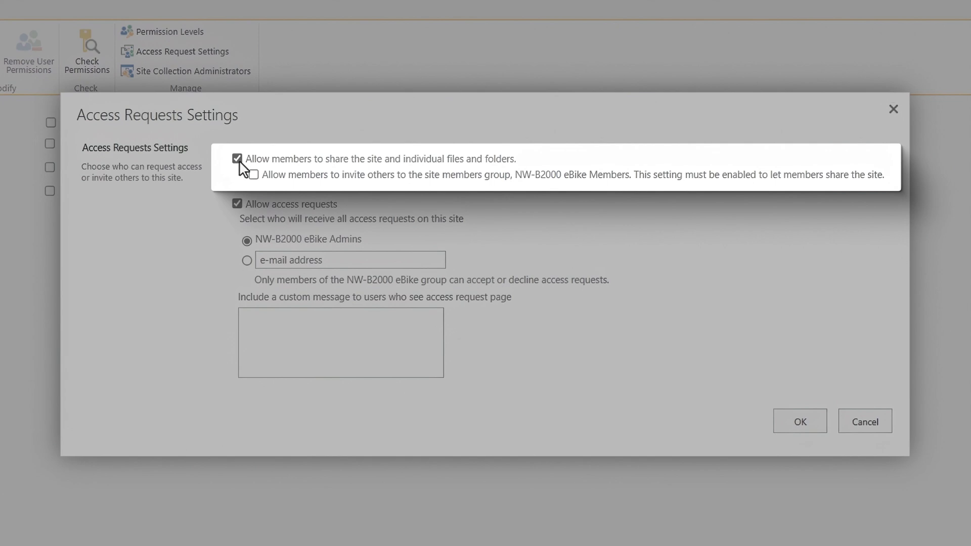
left_click(238, 161)
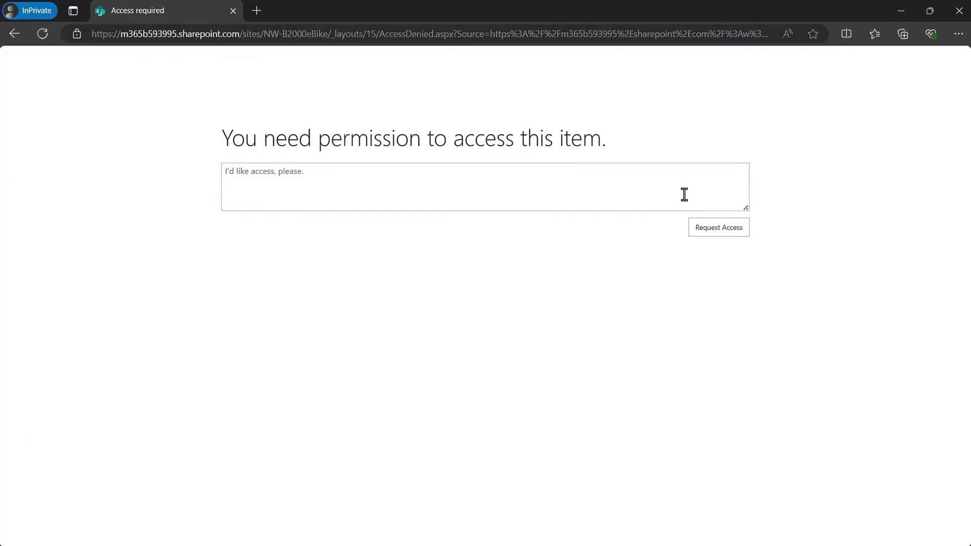
- As the test user, submit Request Access on the site's access-denied page
left_click(775, 280)
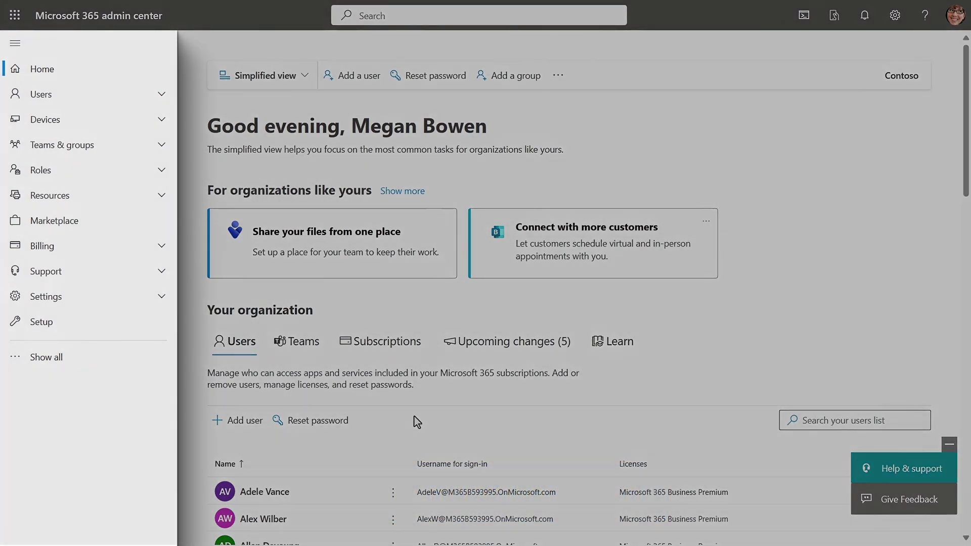
- Go from the Microsoft 365 admin center to SharePoint admin center's Sites > Active sites
left_click(71, 360)
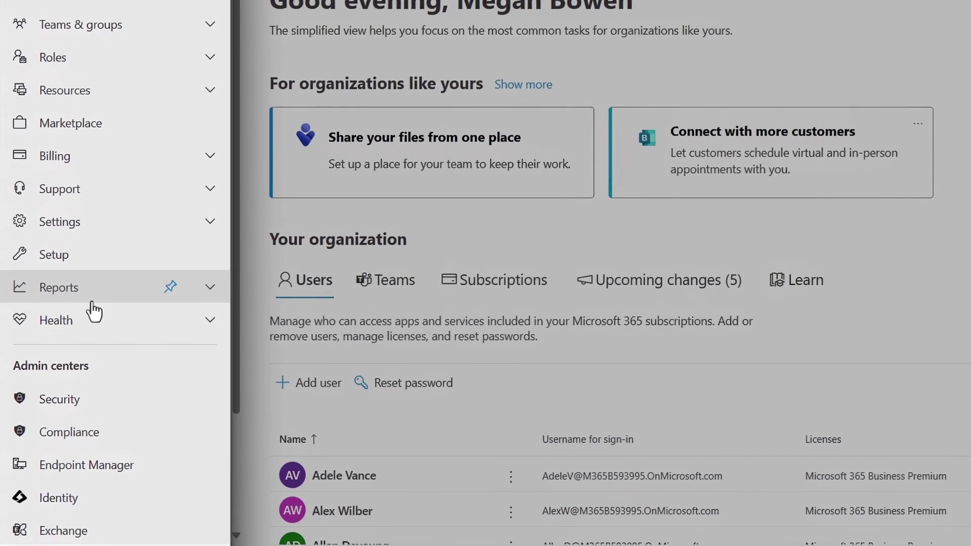
scroll(101, 344, "down", 5)
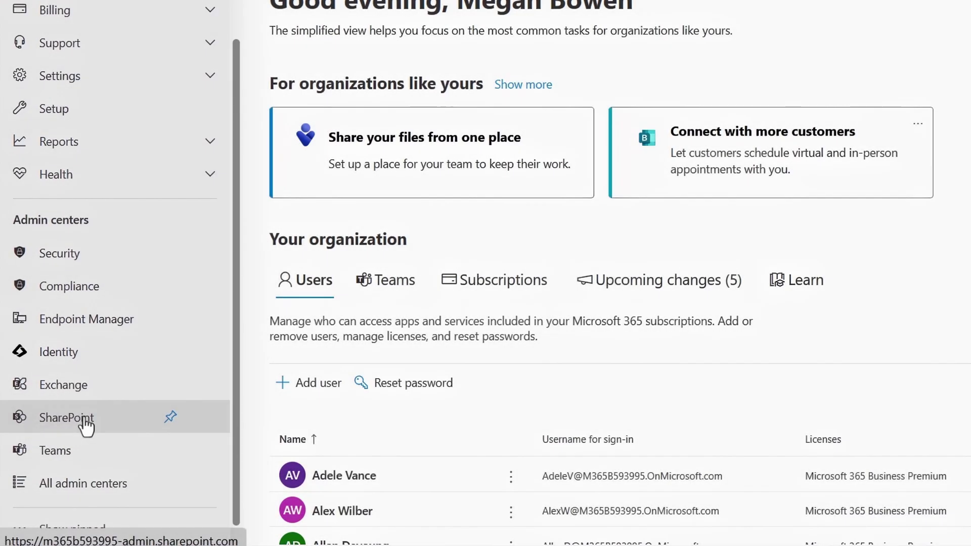
left_click(84, 419)
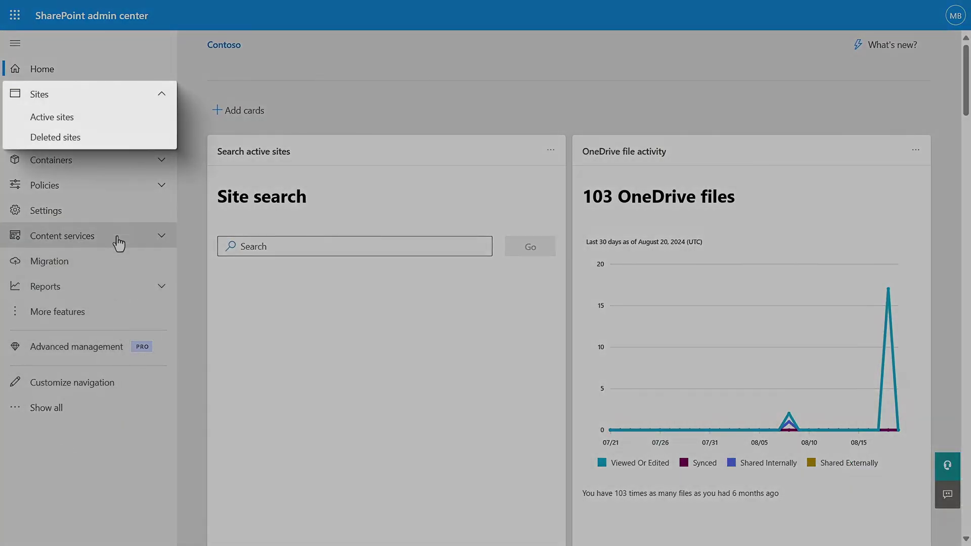
left_click(95, 119)
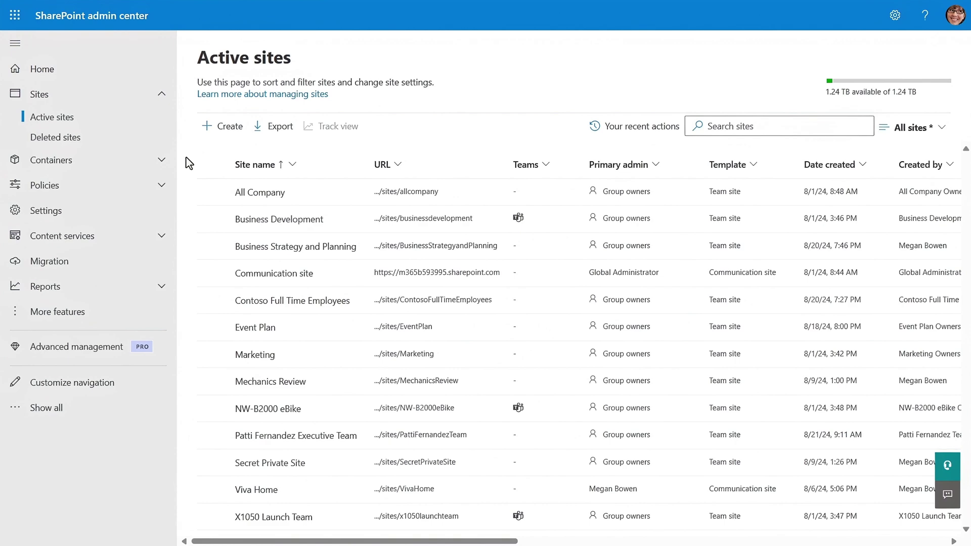
- Select the Business Development row in Active sites to show its details panel
left_click(268, 227)
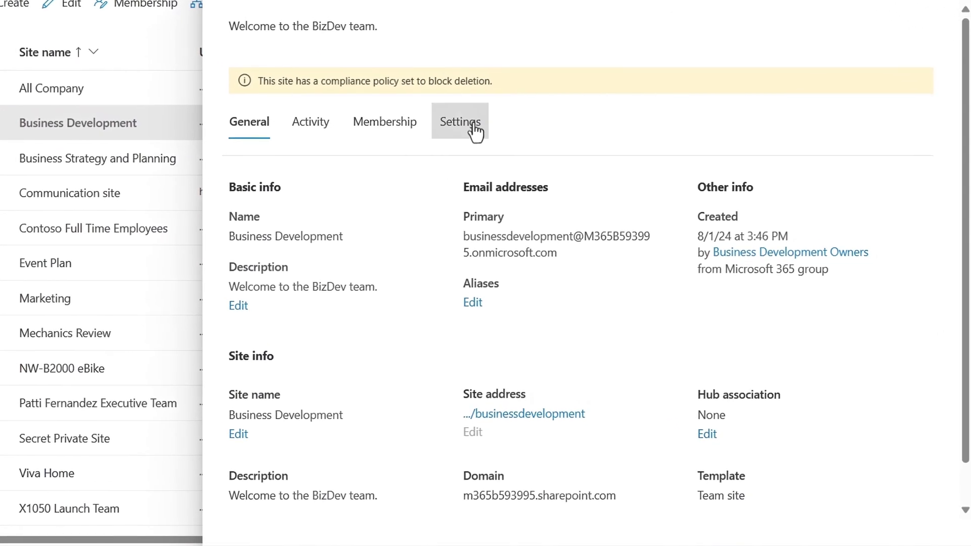
- Set the Business Development site's privacy to Private, then view its owners under Membership
left_click(580, 219)
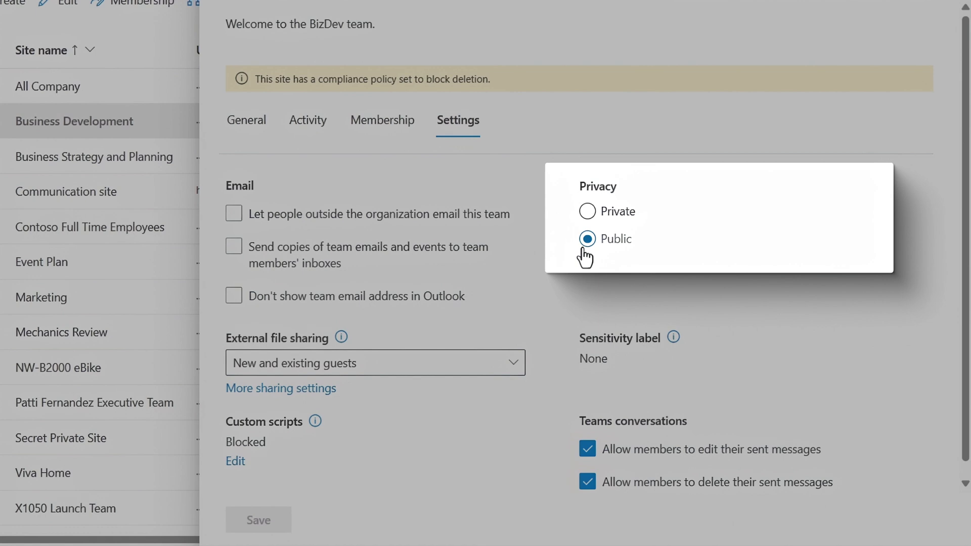
left_click(585, 212)
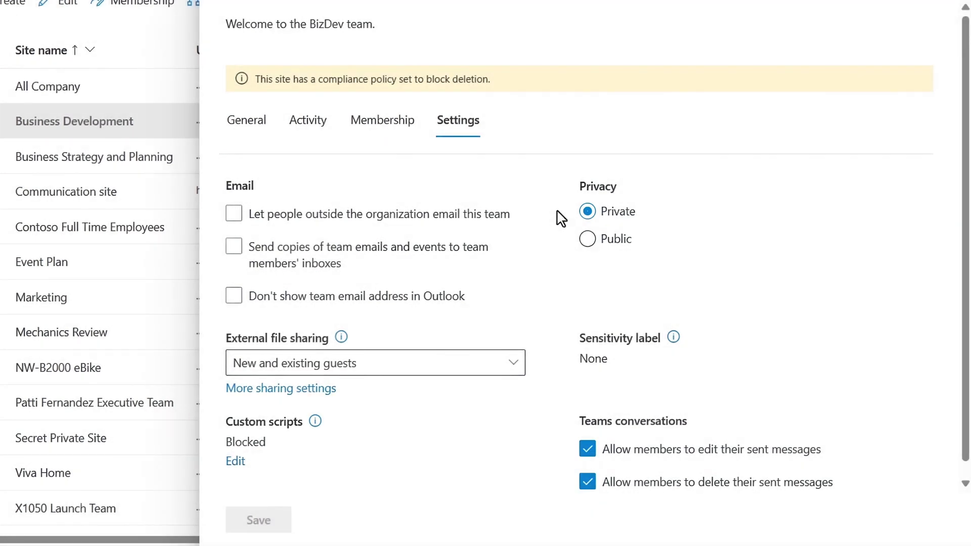
left_click(380, 135)
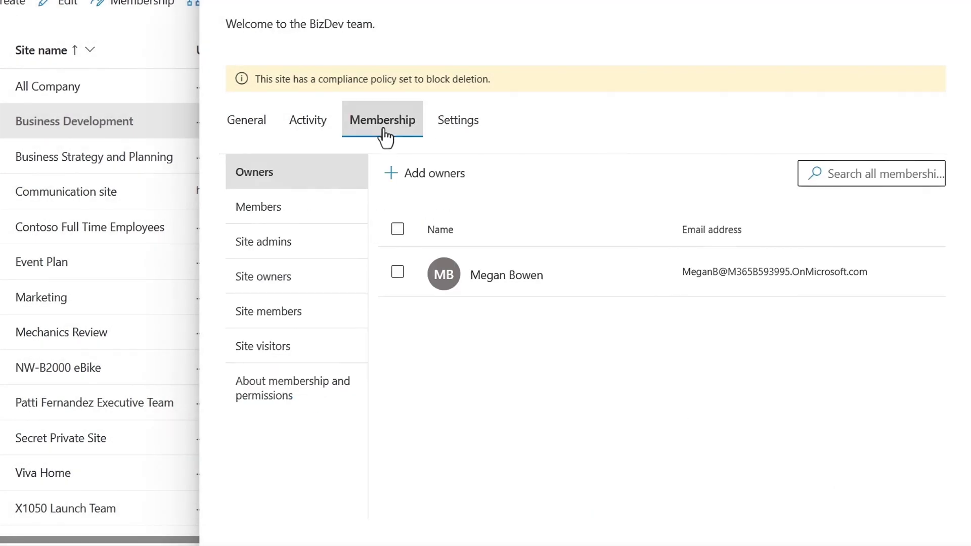
- Review the Business Development site's members, admins, owners and site members, confirming only its Members group has access
left_click(335, 210)
scroll(396, 275, "down", 2)
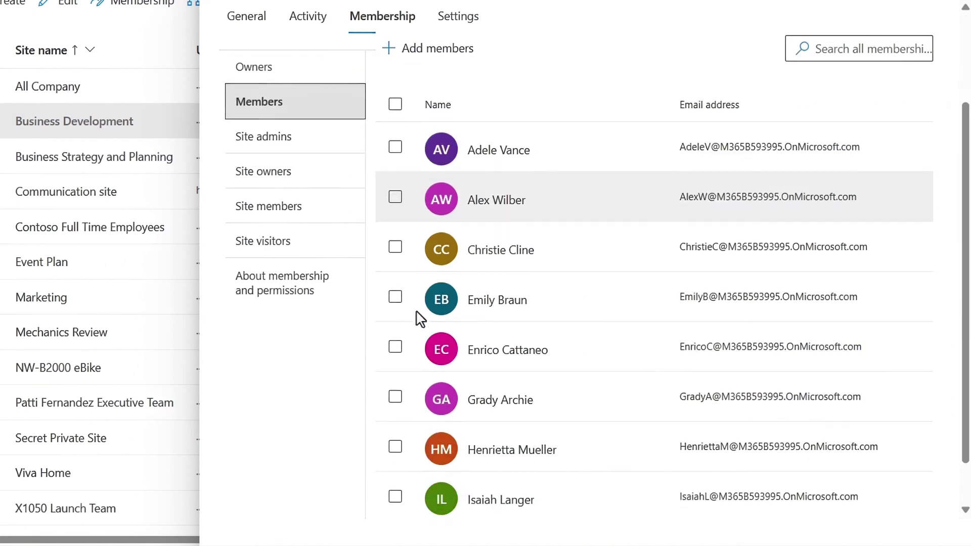
scroll(420, 319, "down", 1)
scroll(420, 318, "up", 3)
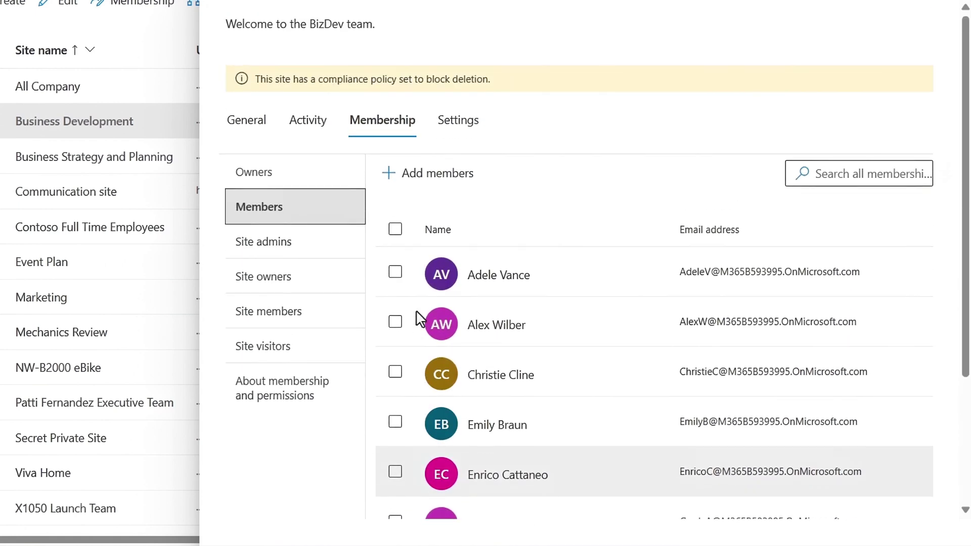
left_click(277, 252)
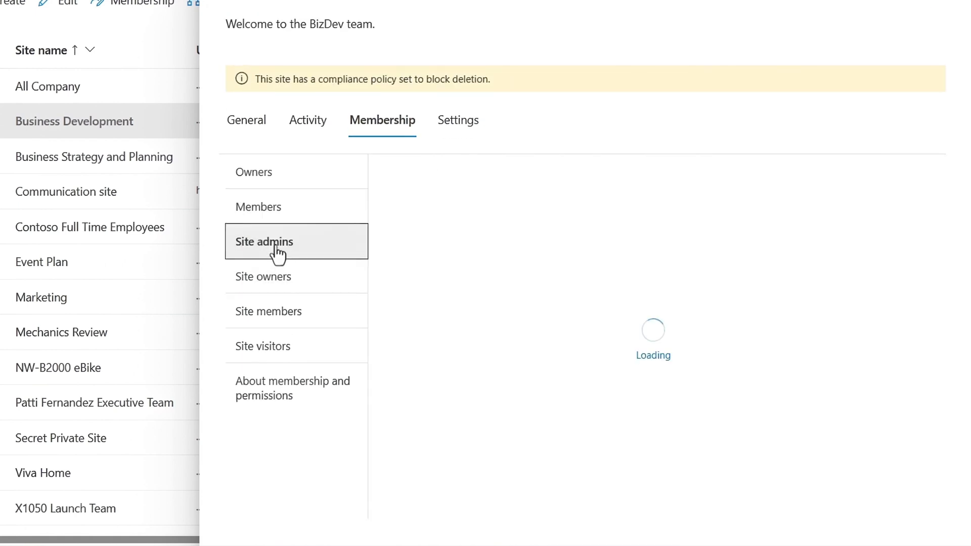
left_click(280, 292)
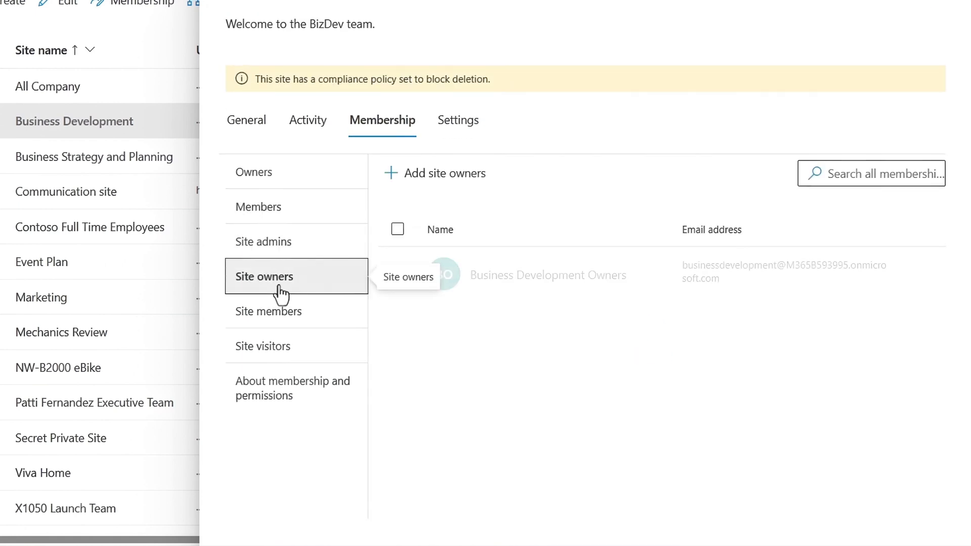
left_click(284, 324)
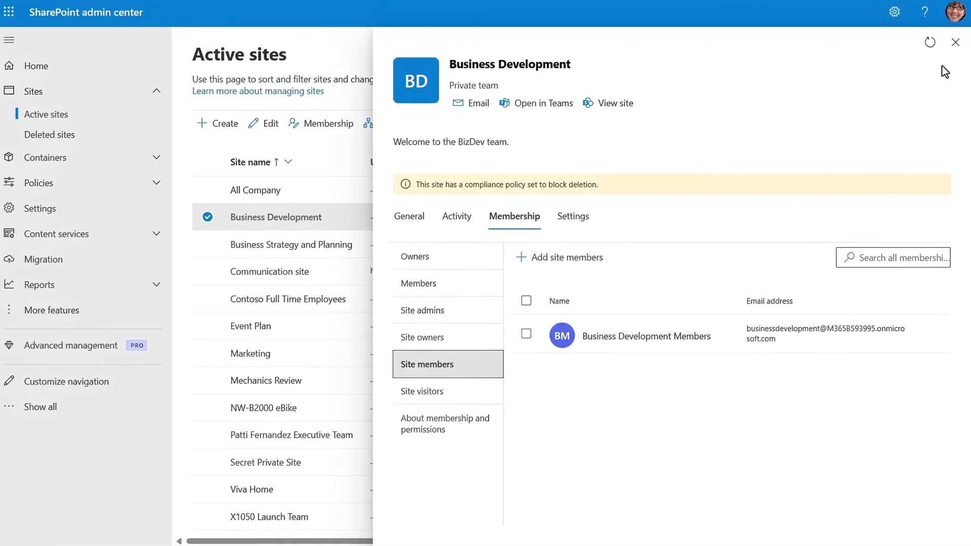
- Open Business Strategy and Planning's details: private, shared with new and existing guests, no sensitivity label
left_click(956, 46)
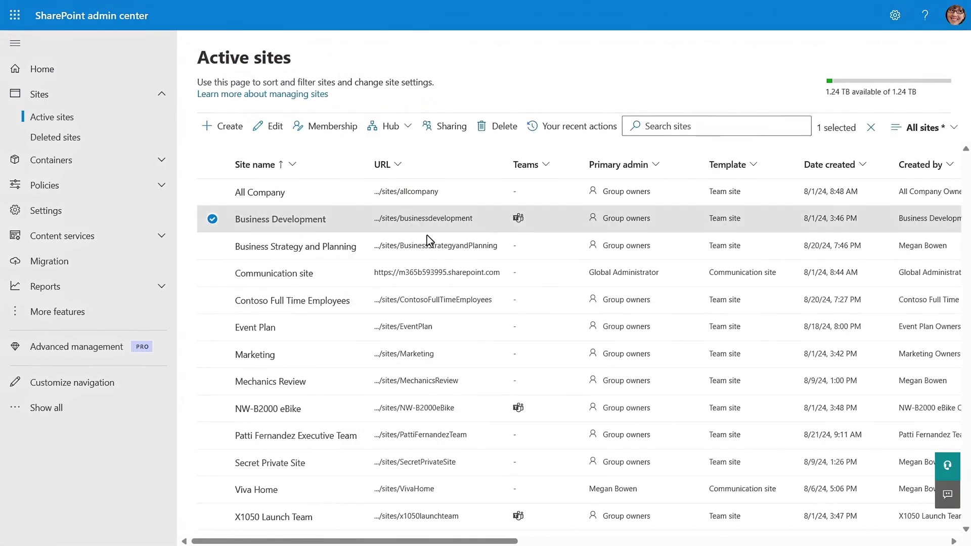
left_click(280, 252)
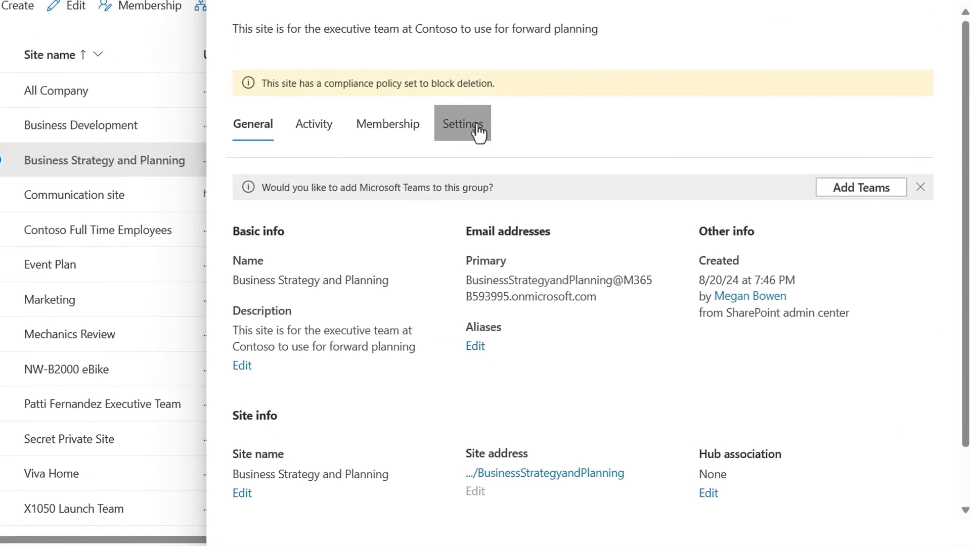
left_click(588, 225)
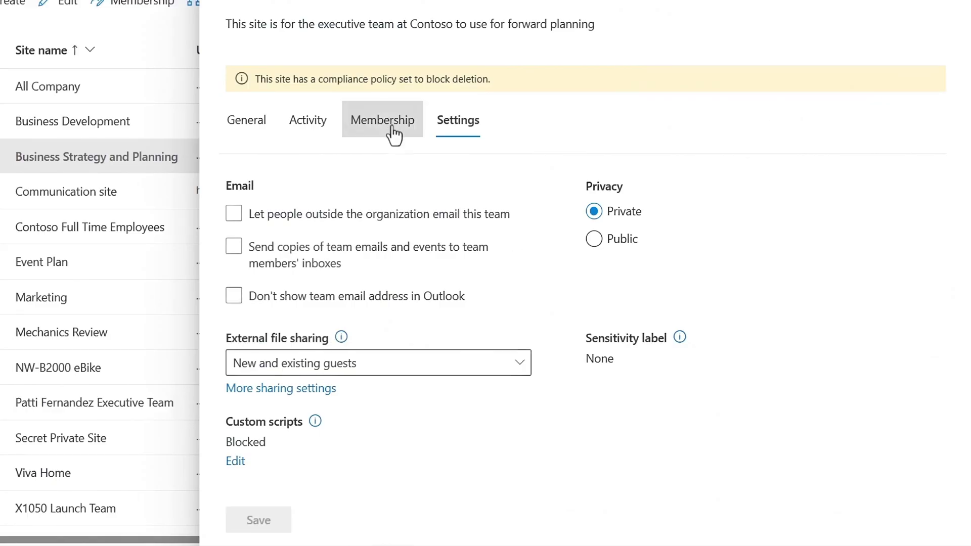
left_click(391, 129)
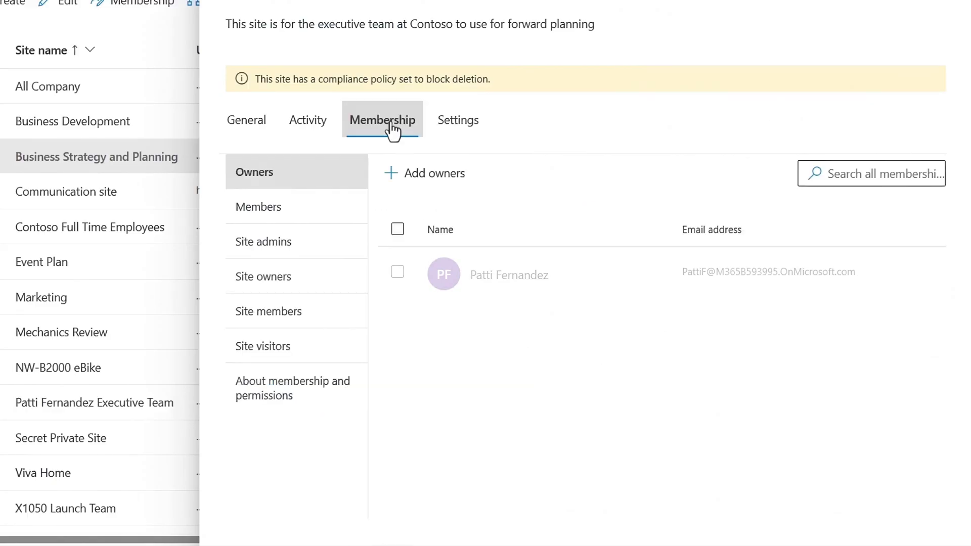
- Check Business Strategy and Planning's members, admins, owners and site members, revealing the executive team group
left_click(277, 220)
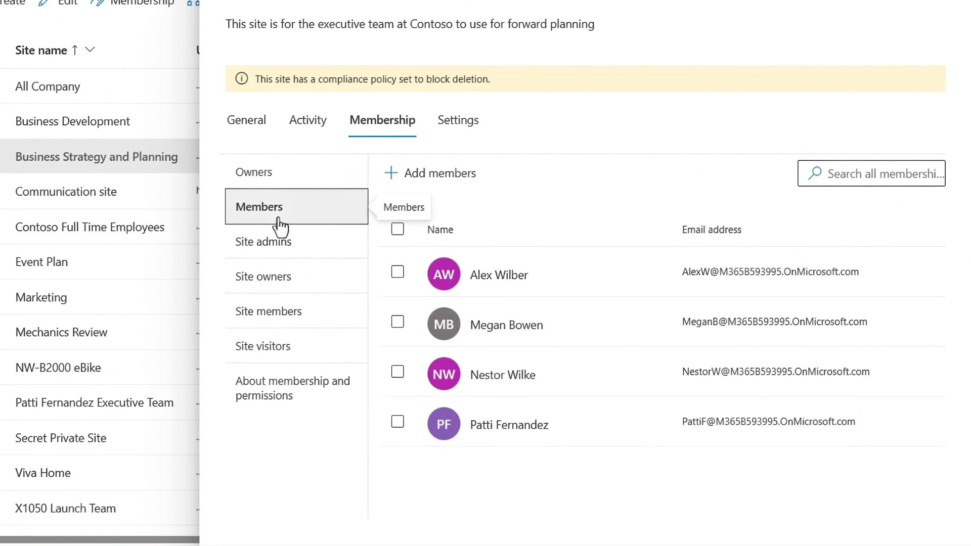
left_click(280, 259)
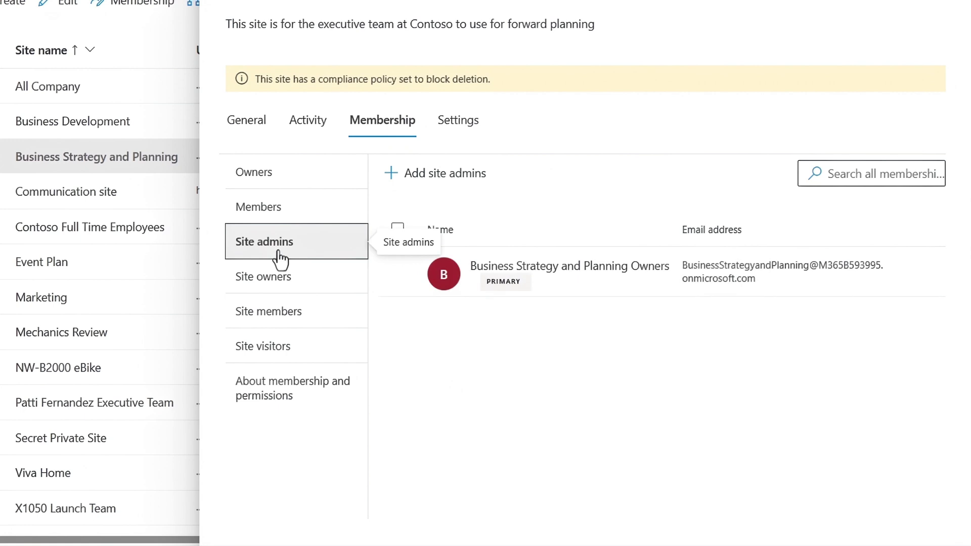
left_click(280, 283)
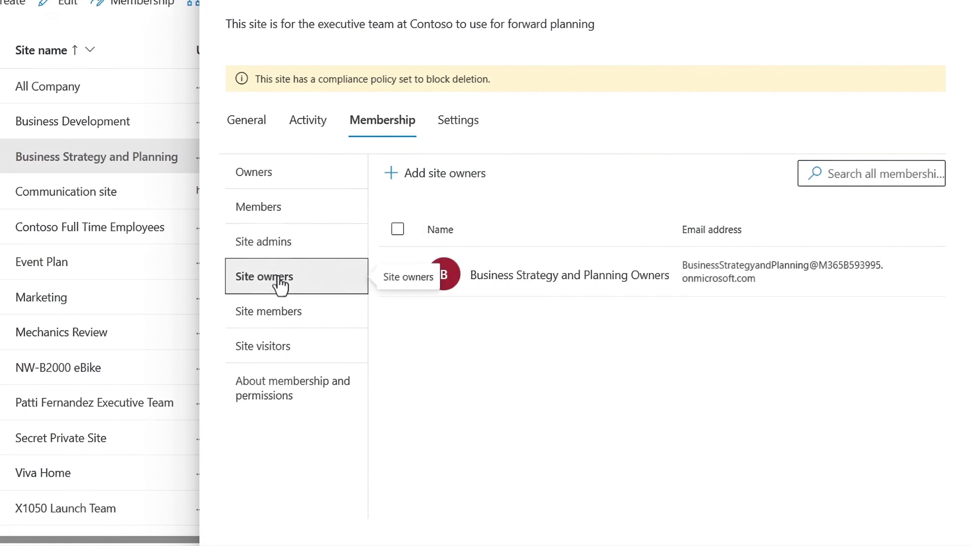
left_click(274, 329)
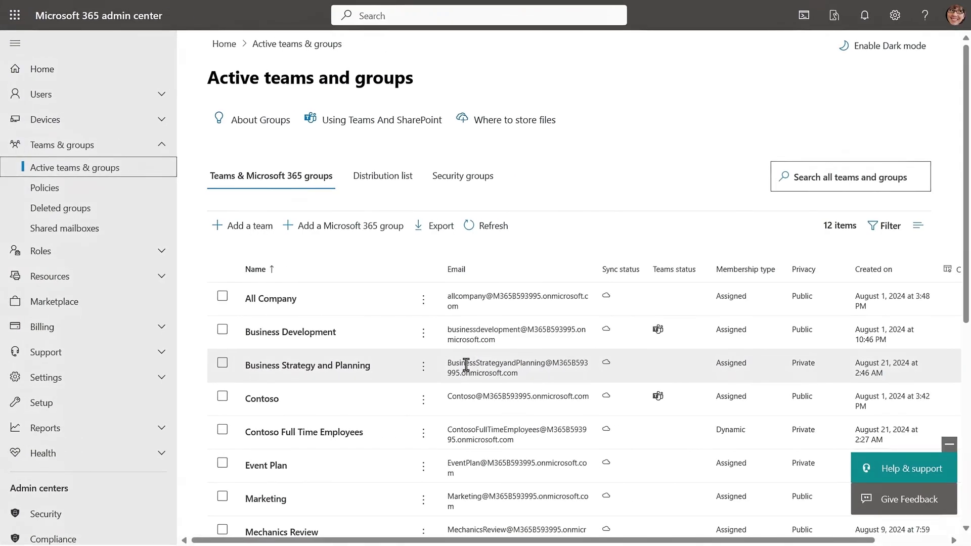
- Inspect the dynamic executive team group's members, showing nearly every user and conference room
scroll(411, 429, "down", 3)
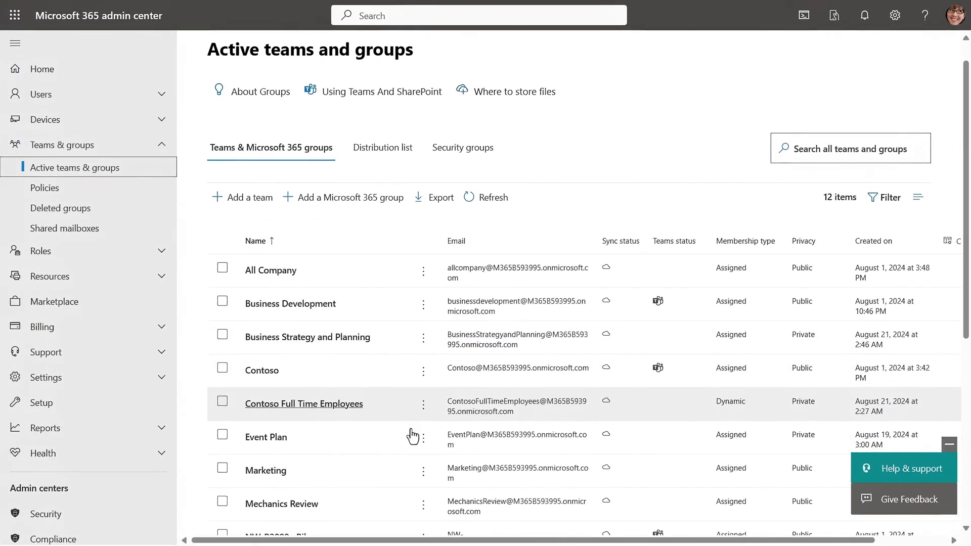
scroll(412, 436, "down", 2)
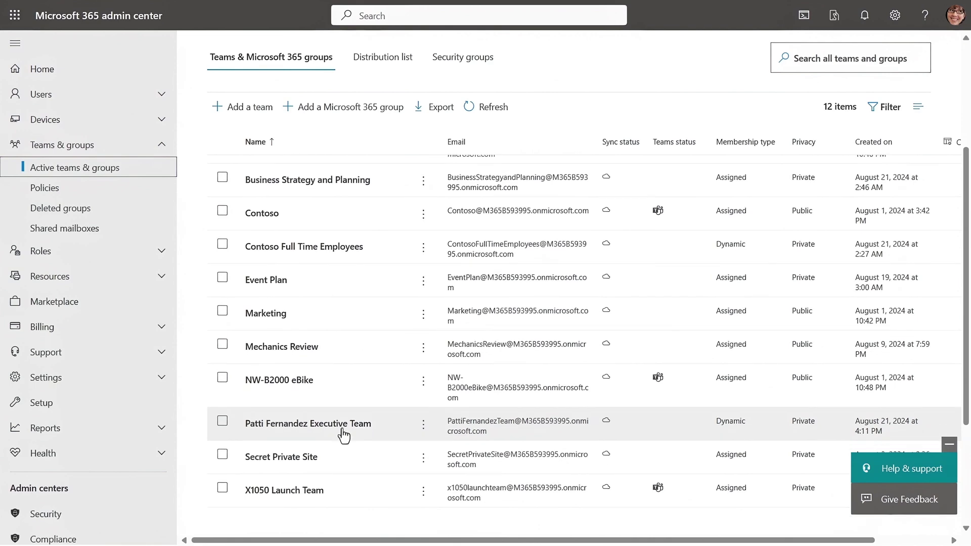
left_click(345, 425)
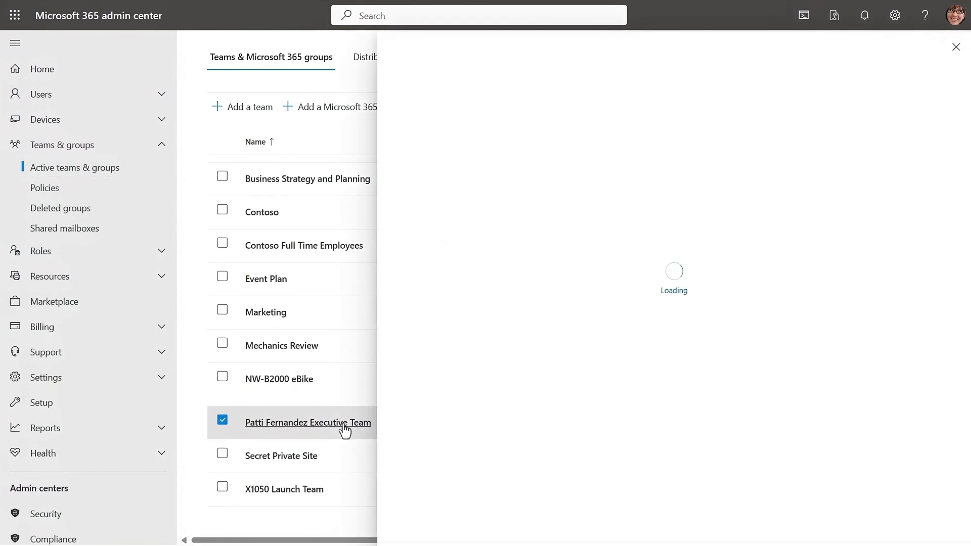
left_click(478, 185)
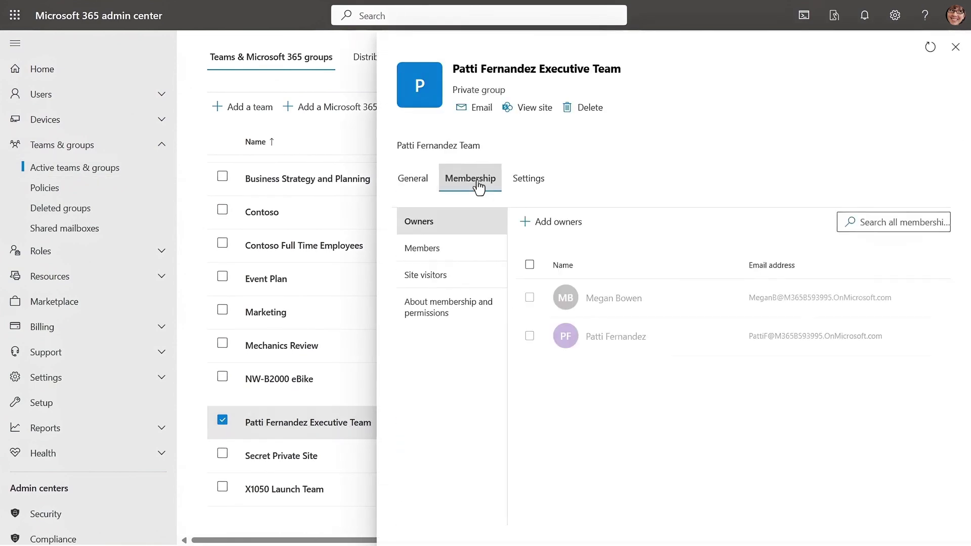
left_click(439, 253)
scroll(690, 401, "down", 10)
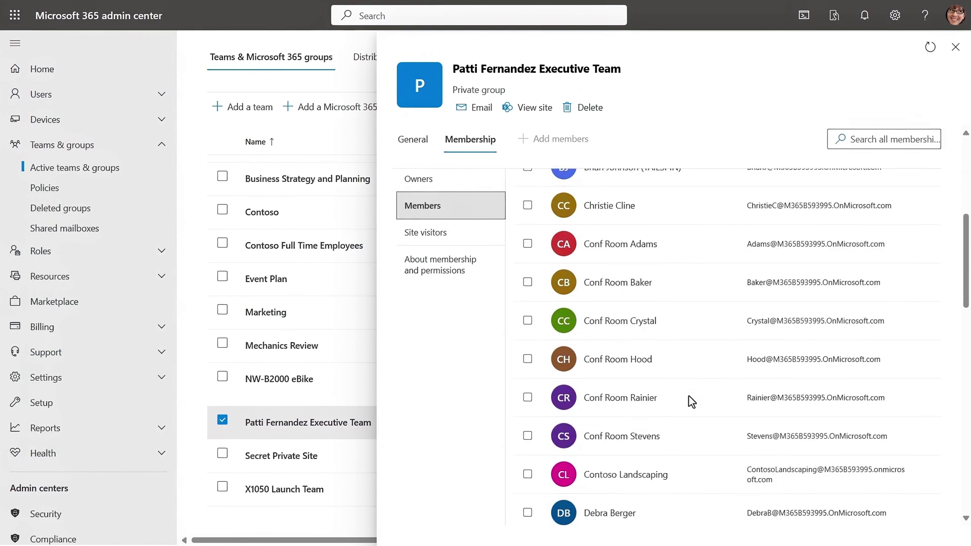
scroll(689, 401, "down", 5)
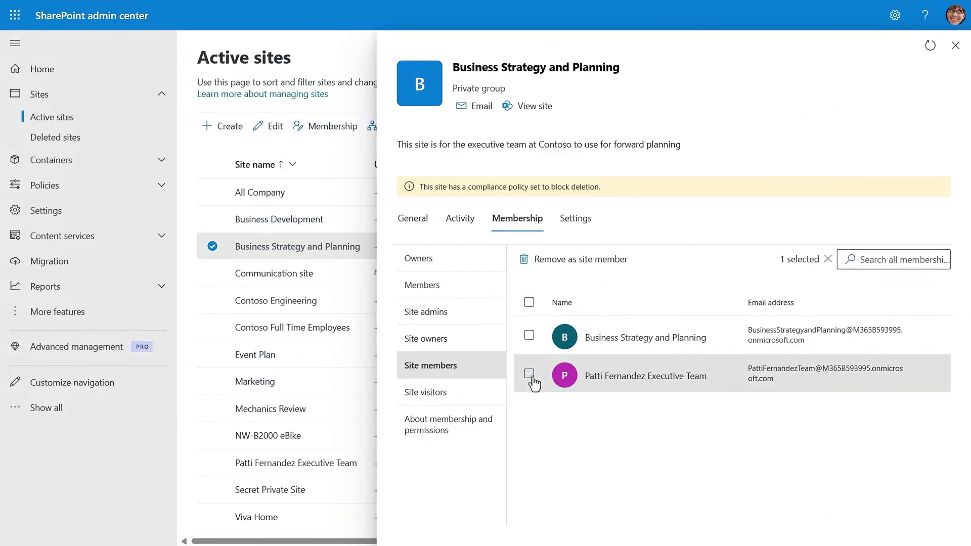
- Remove the executive team group as a site member of Business Strategy and Planning
left_click(565, 267)
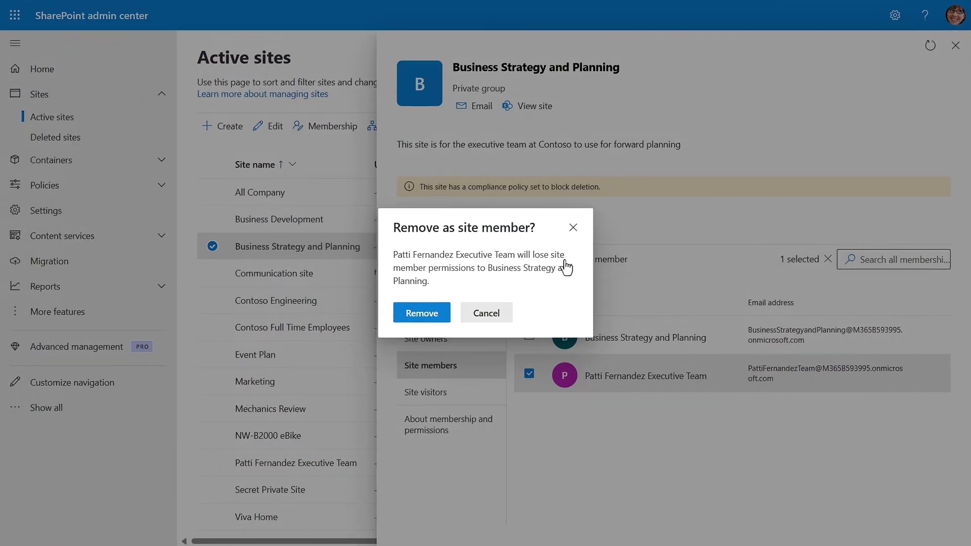
left_click(422, 314)
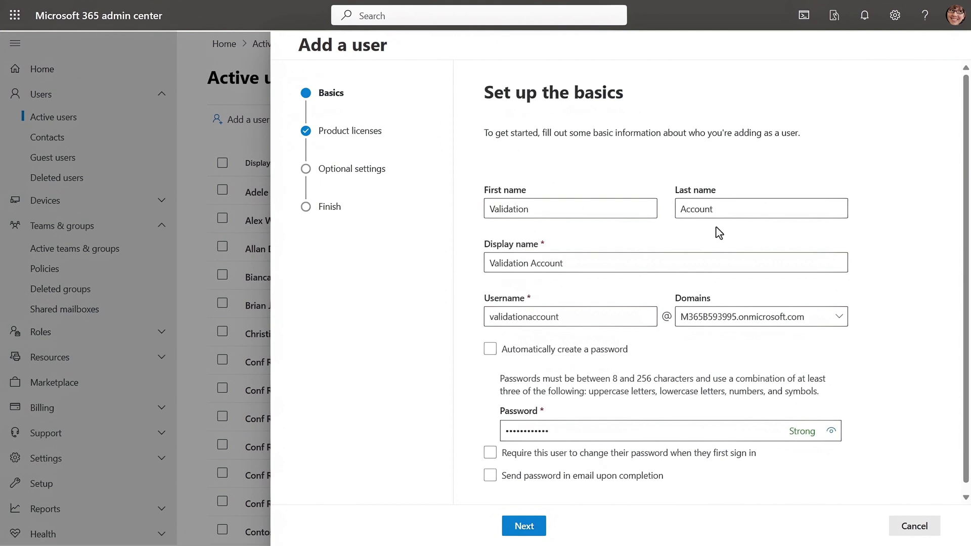
- Finish creating the Validation Account user with a Microsoft 365 Business Premium licence
left_click(524, 527)
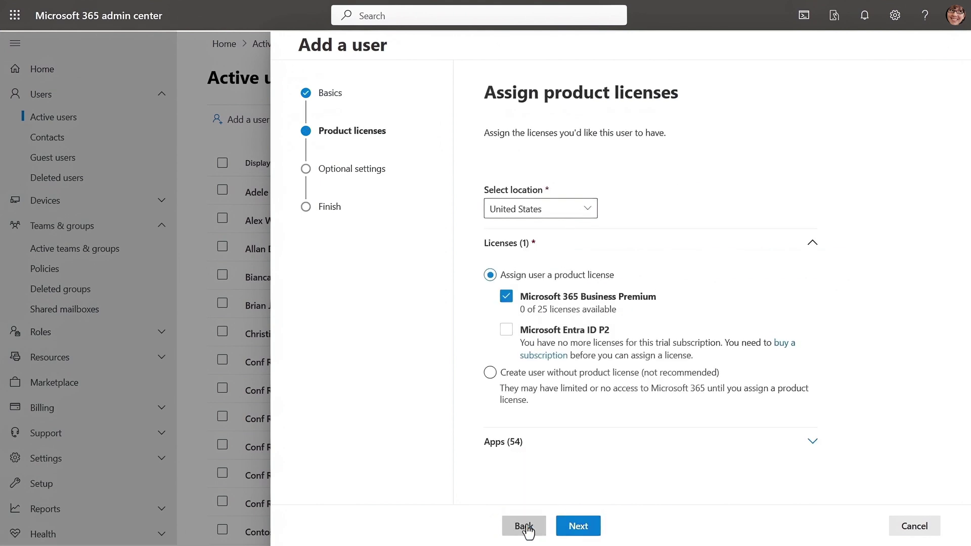
left_click(577, 534)
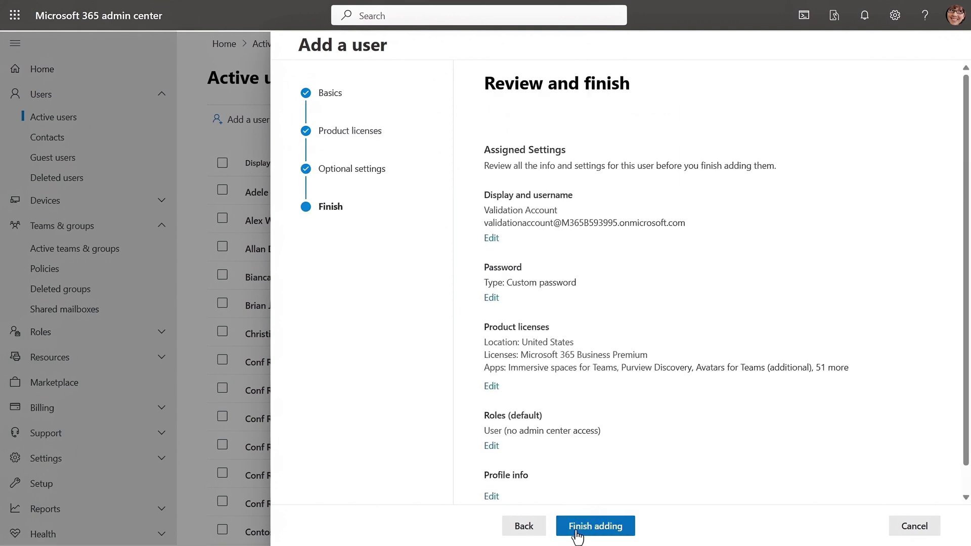
left_click(595, 531)
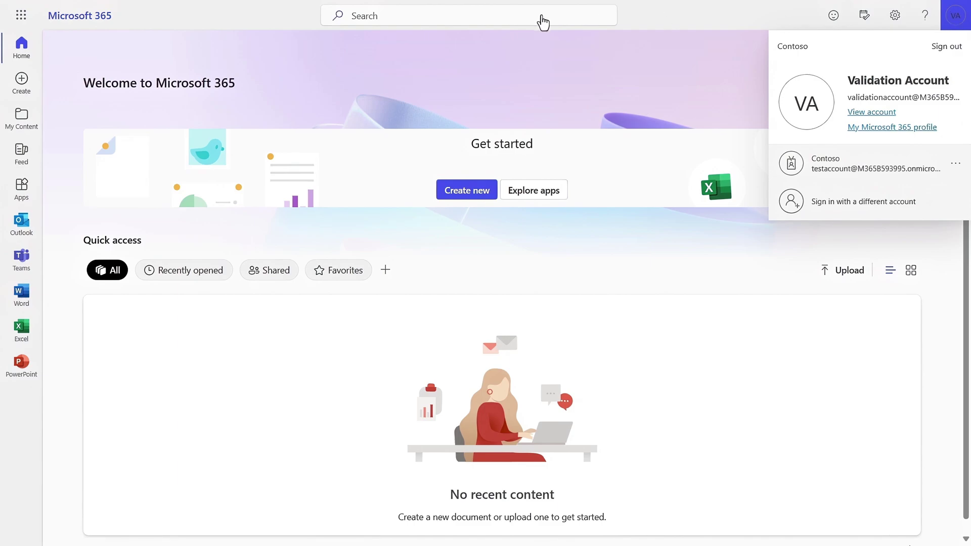
- Search for 'Customer address' and '2025 company acquisition plan' as the new user
left_click(357, 15)
type("Customer address")
key("Return")
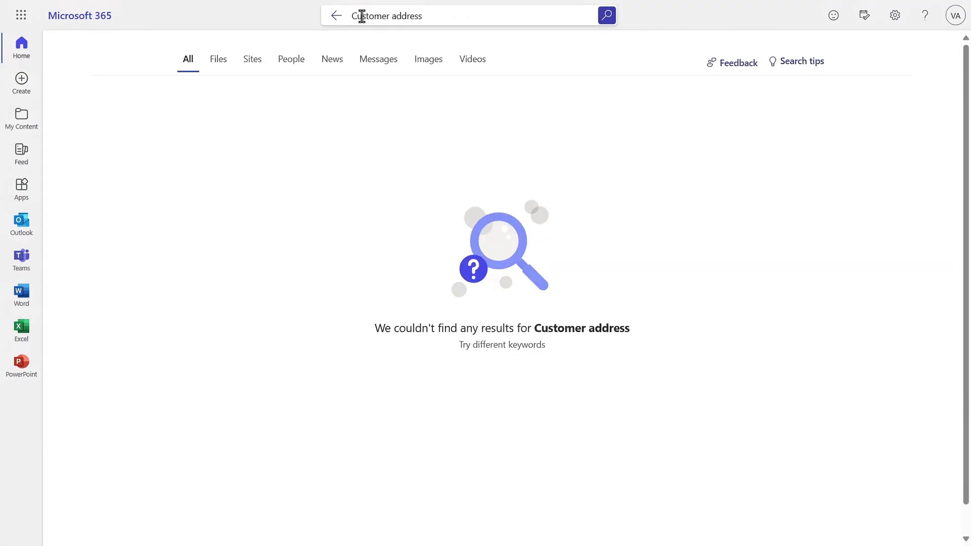
left_click(337, 16)
left_click(348, 21)
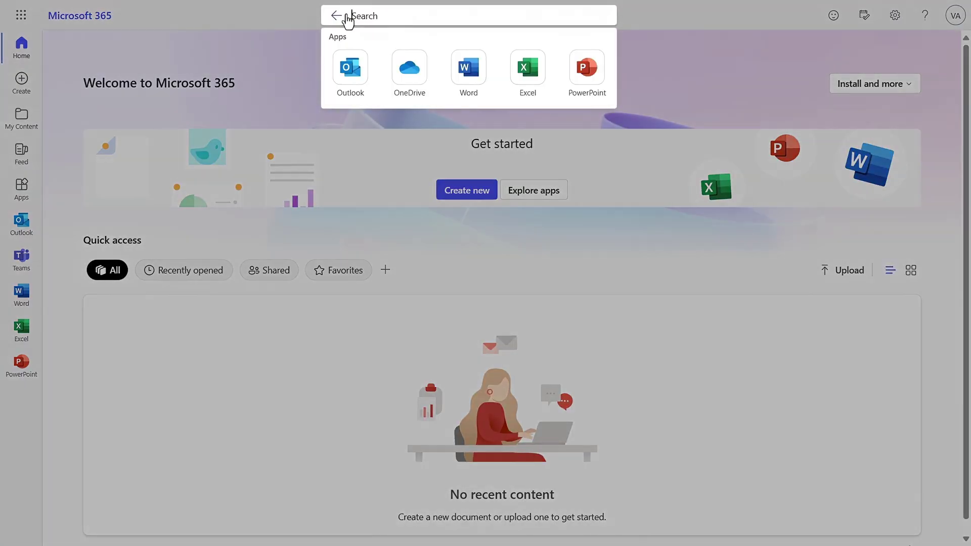
type("2025 company acquisition plan")
key("Return")
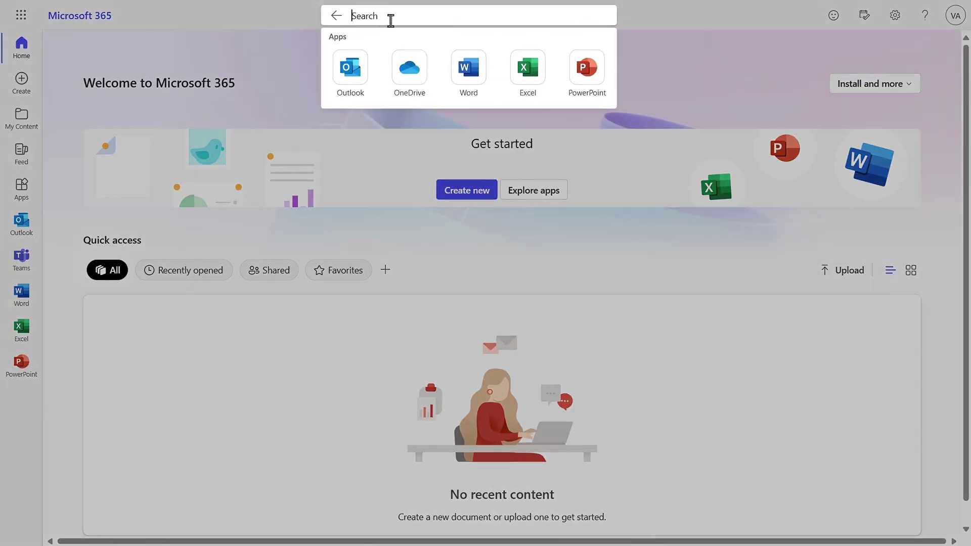
- Search for 'Confidential' and then 'Secret' to check which documents appear
type("Confidential")
key("Return")
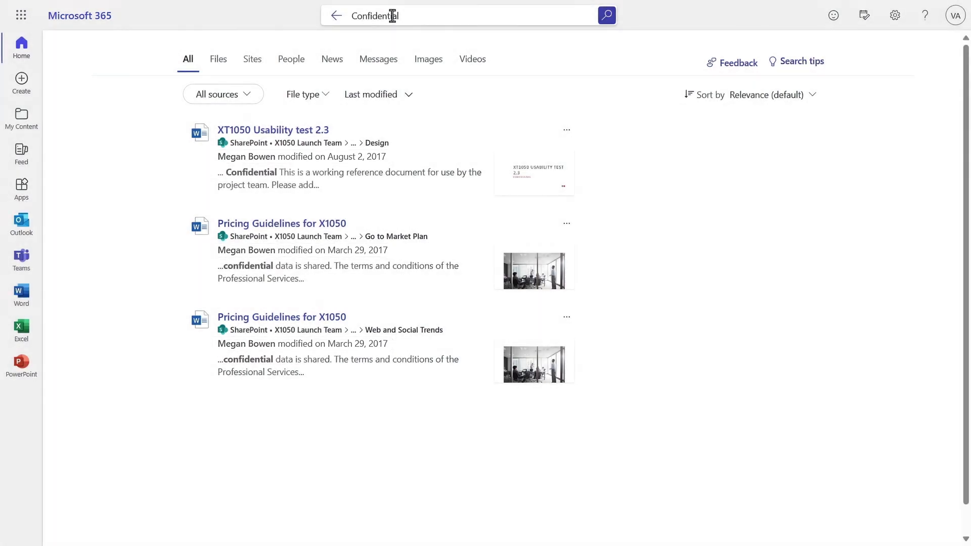
left_click(351, 20)
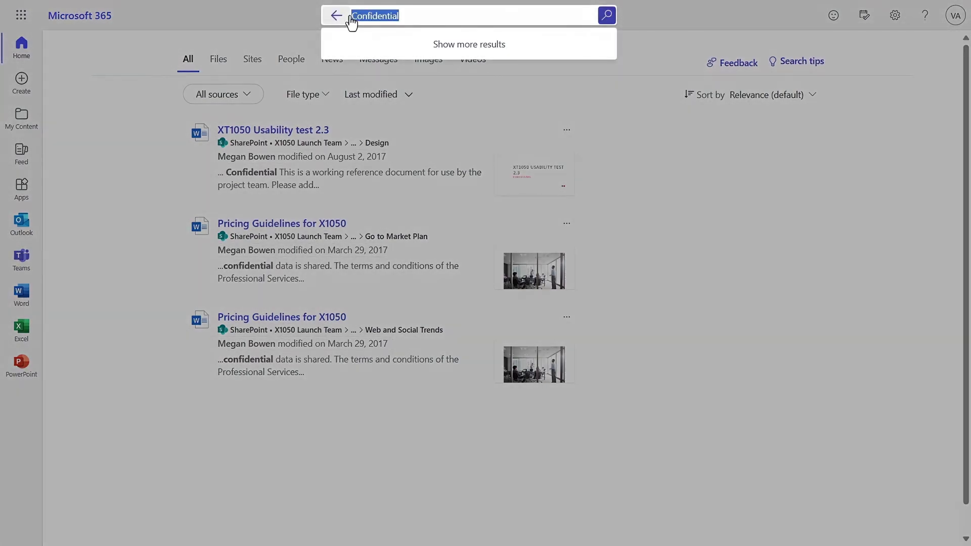
type("Secret")
key("Return")
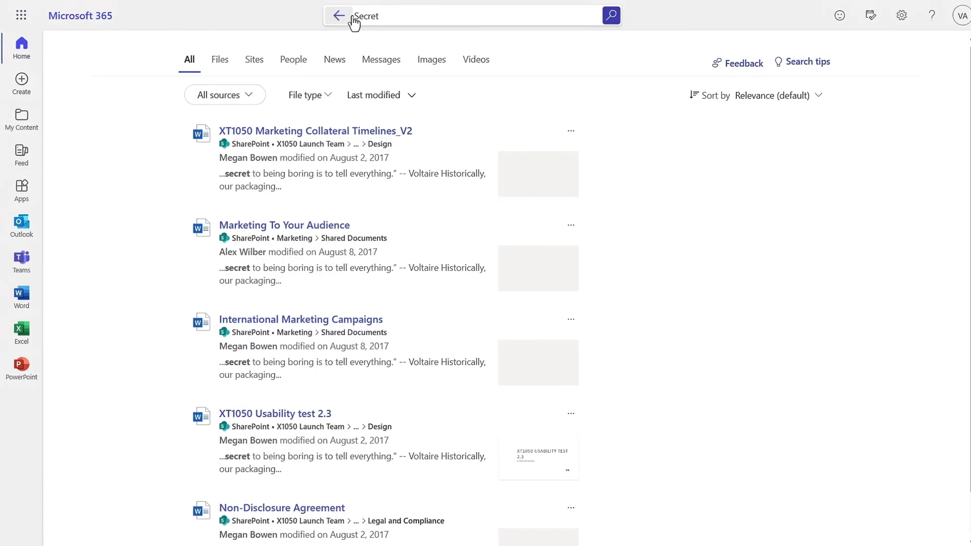